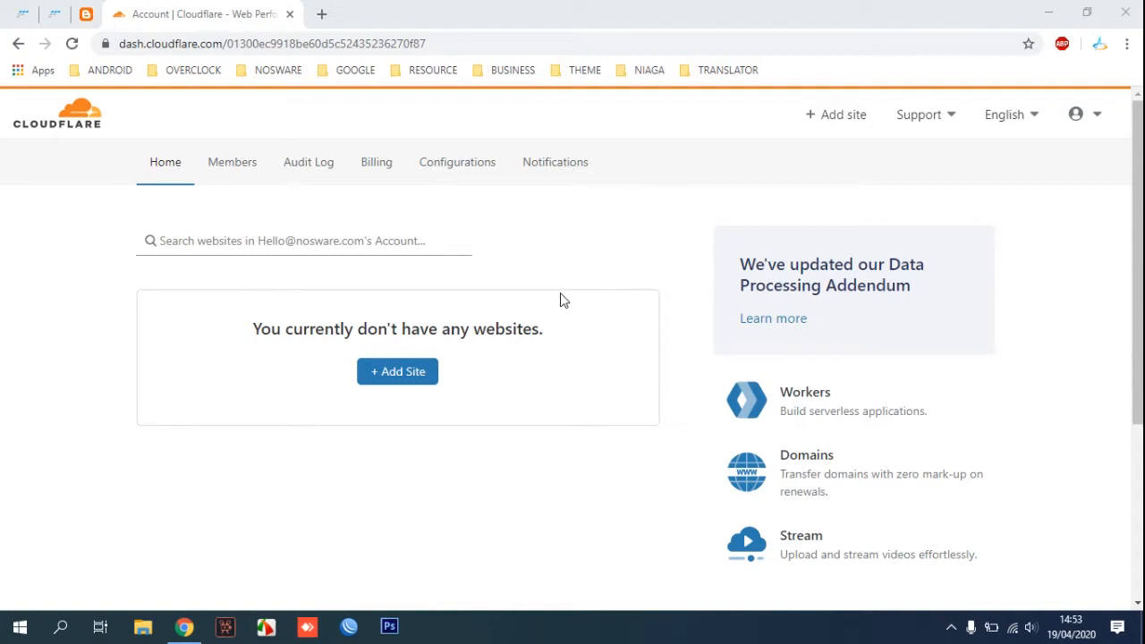
Add the site nos.web.id to the account and confirm the Free plan for it
left_click(421, 369)
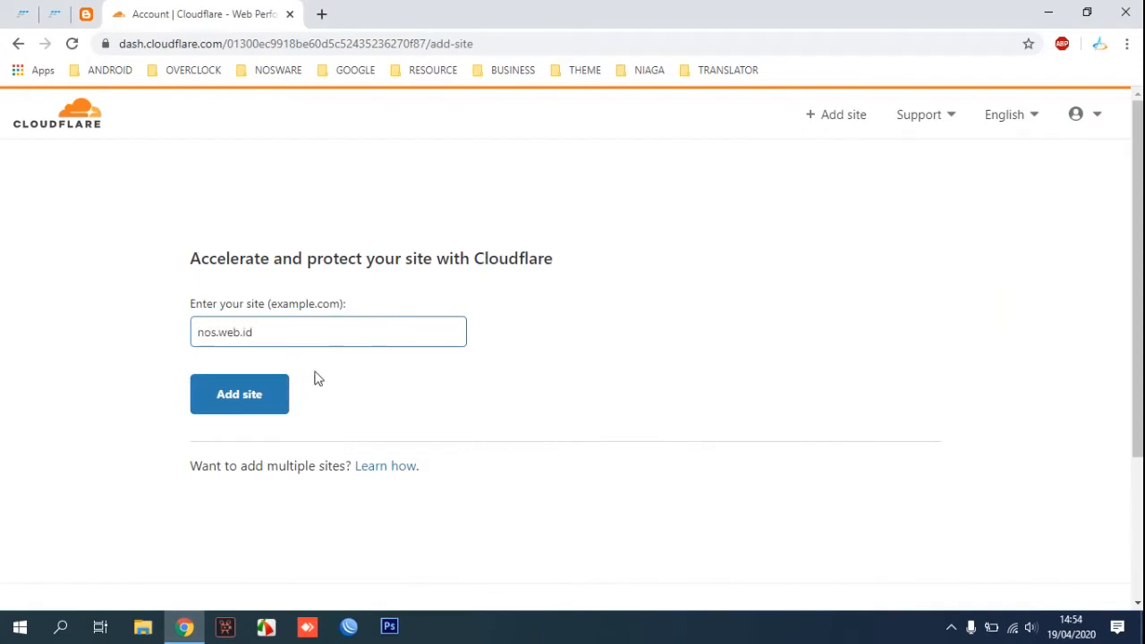
left_click(268, 391)
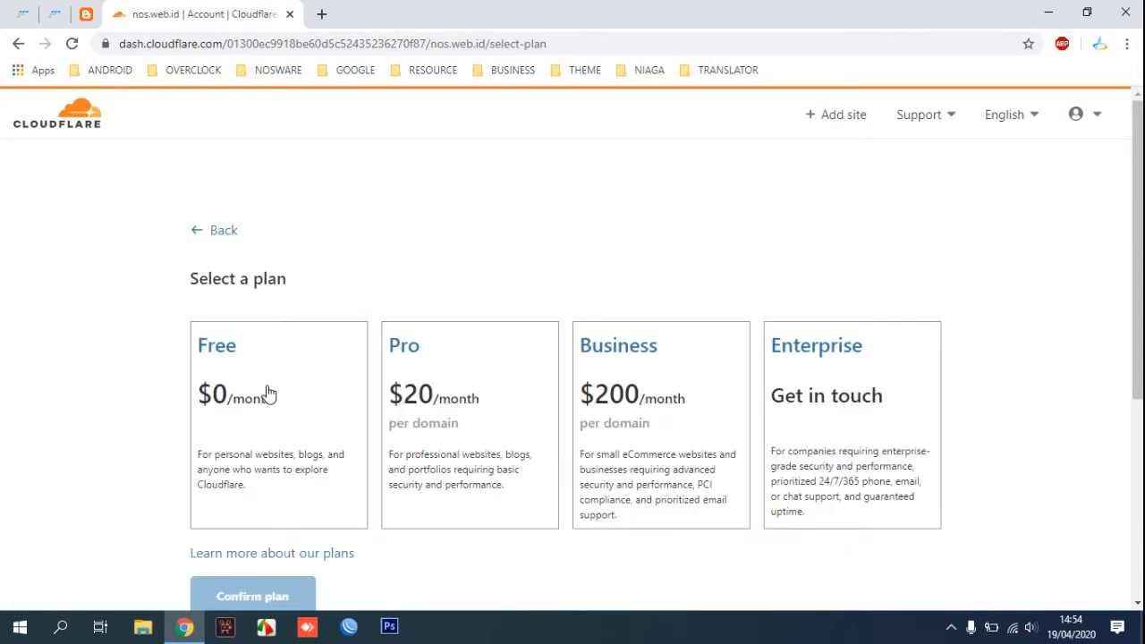
scroll(268, 391, "down", 1)
left_click(283, 297)
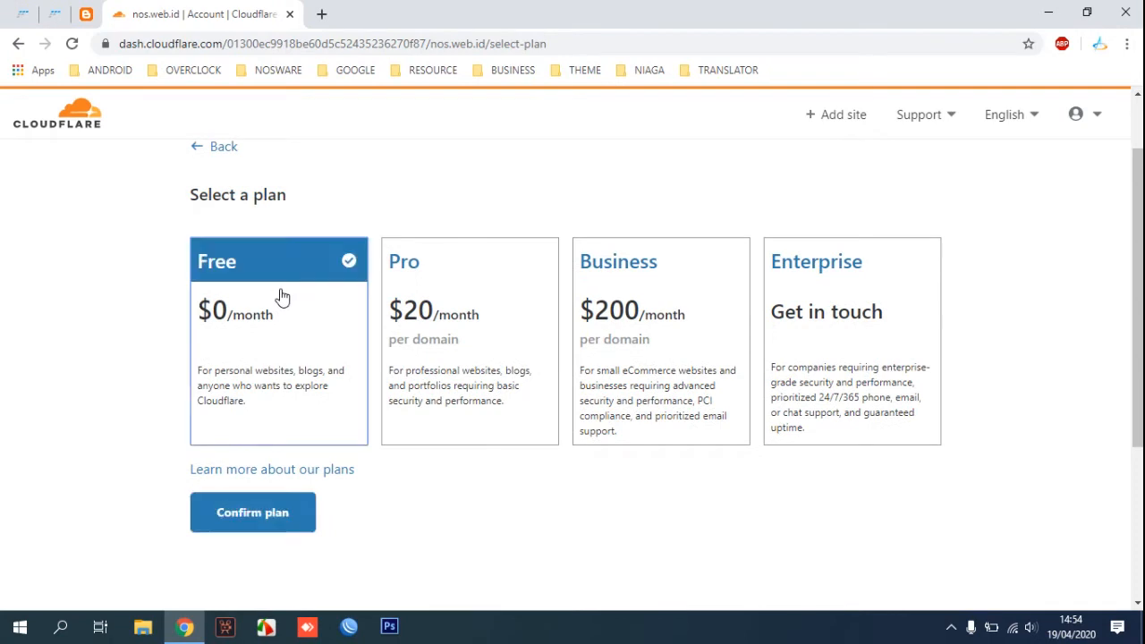
left_click(251, 519)
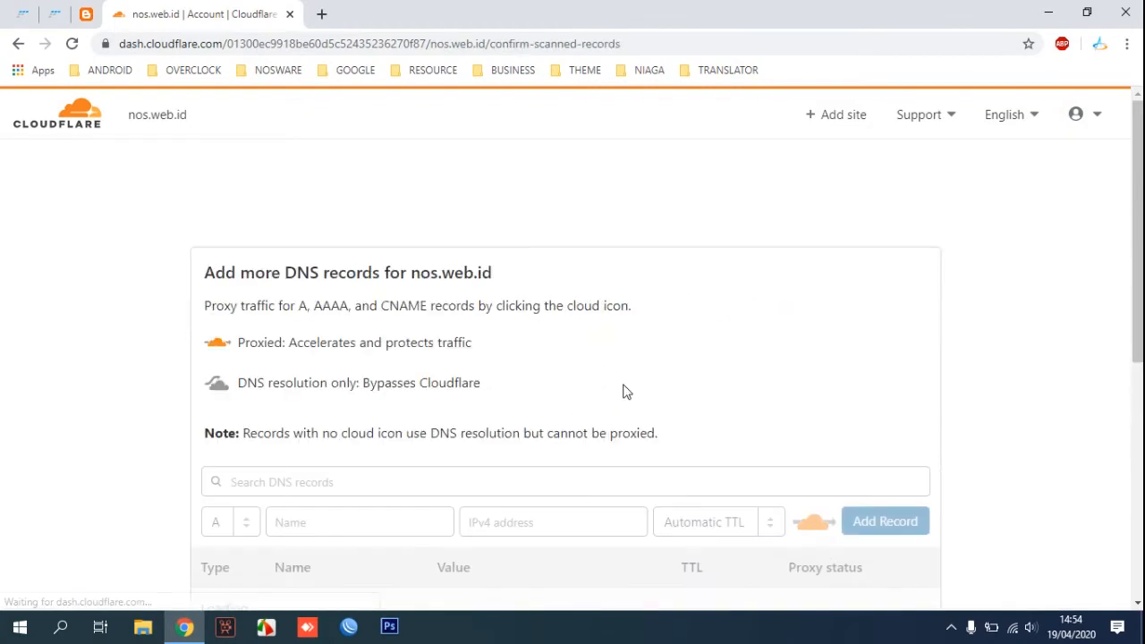
Copy the first A record's address, 216.239.32.21, from the nos.web.id DNS management page at web.nosware.com
scroll(623, 388, "down", 2)
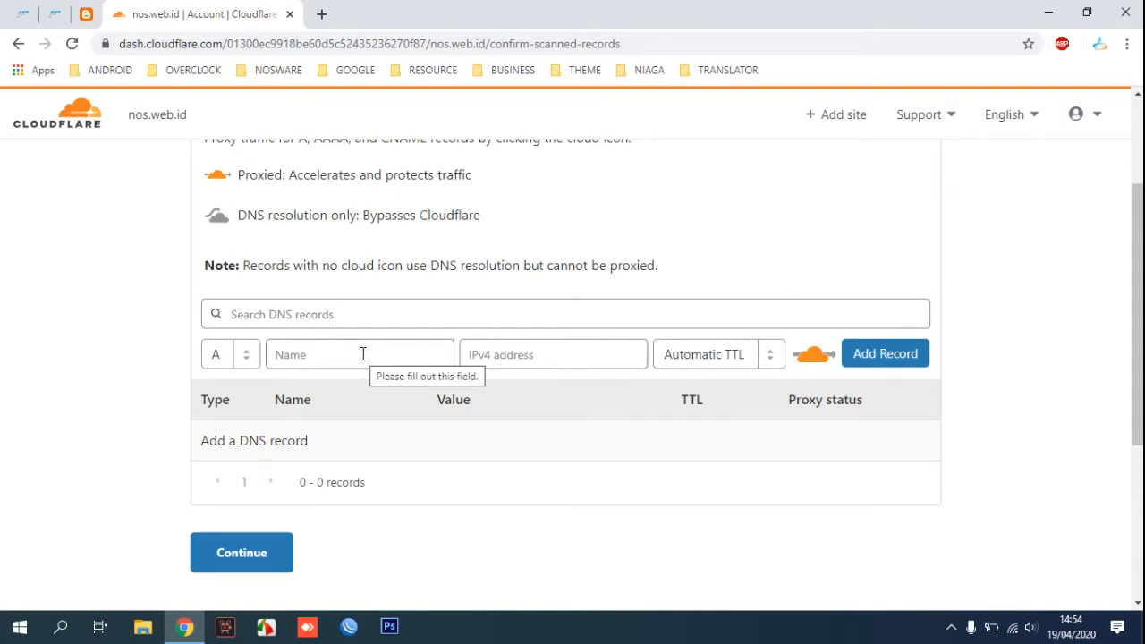
left_click(34, 13)
left_click(55, 14)
scroll(528, 322, "down", 3)
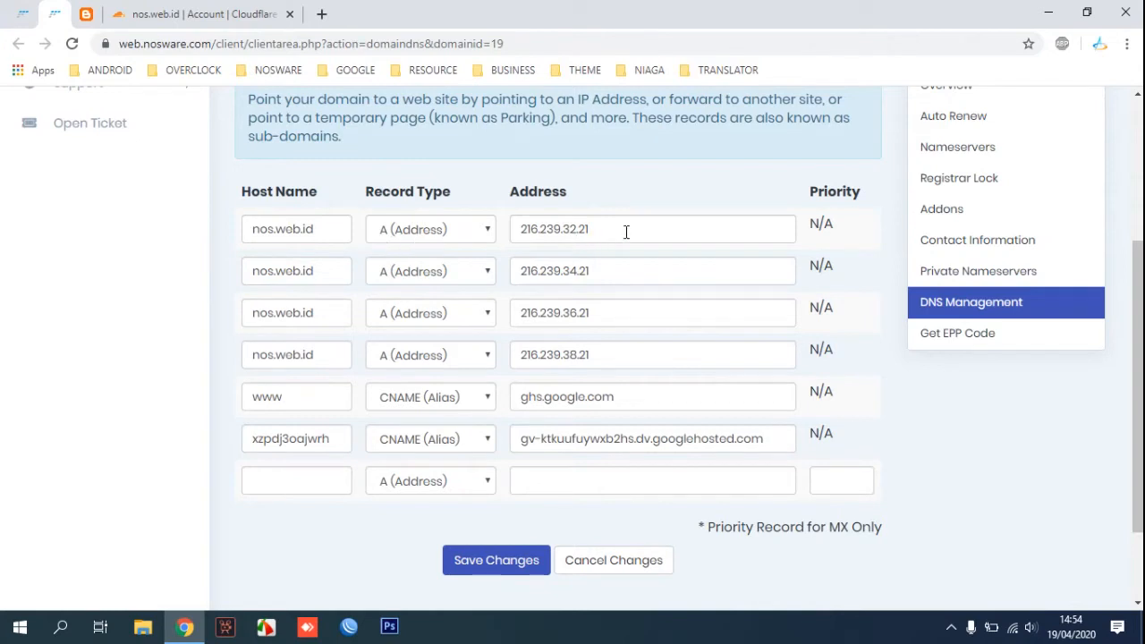
left_click_drag(626, 232, 508, 230)
right_click(536, 229)
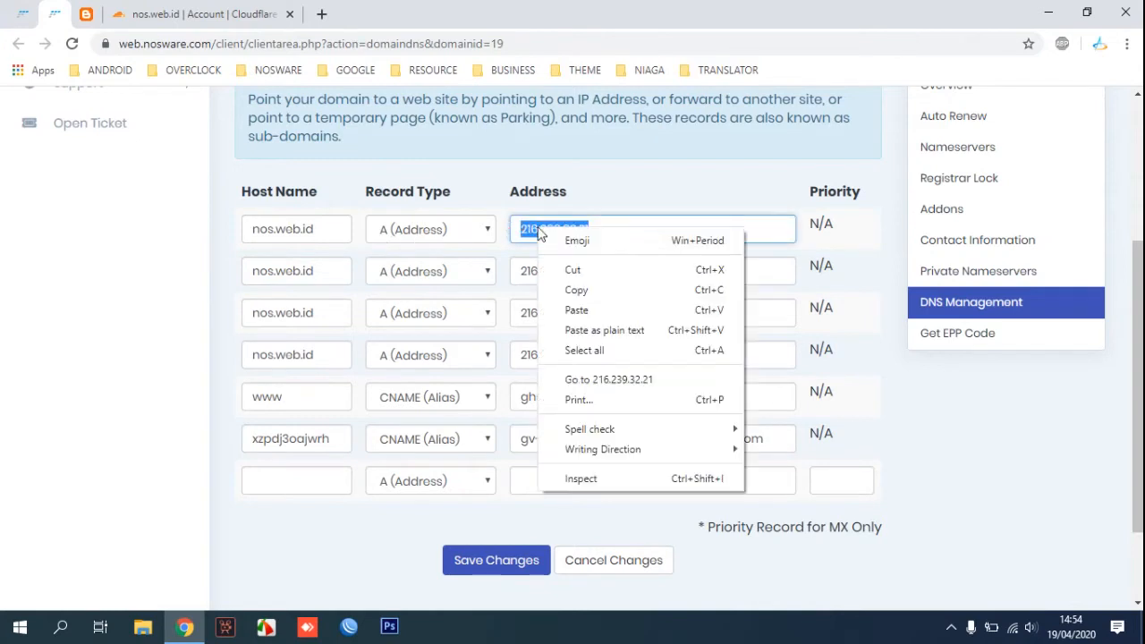
left_click(576, 290)
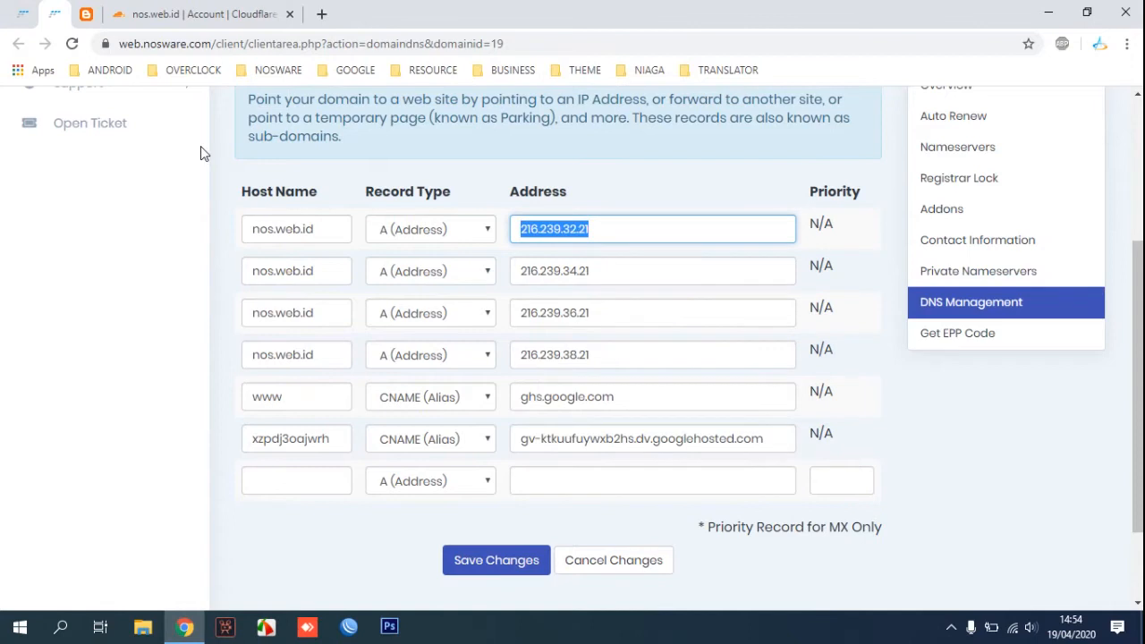
Back in Cloudflare, add a proxied A record named @ with the IPv4 address 216.239.32.21 and automatic TTL
left_click(165, 13)
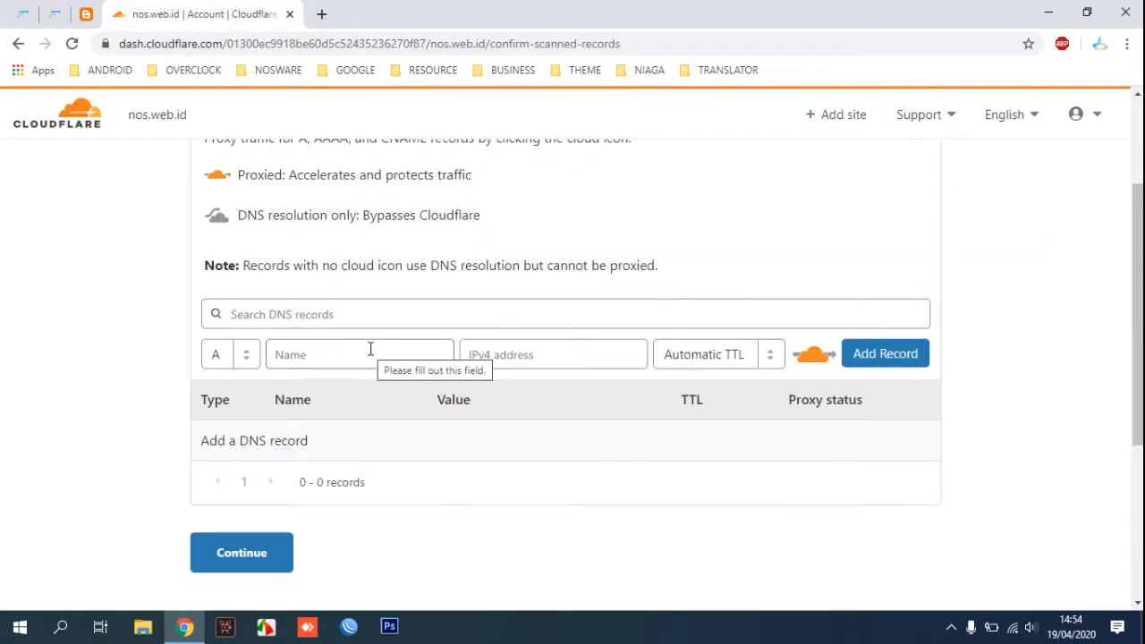
left_click(511, 354)
right_click(511, 358)
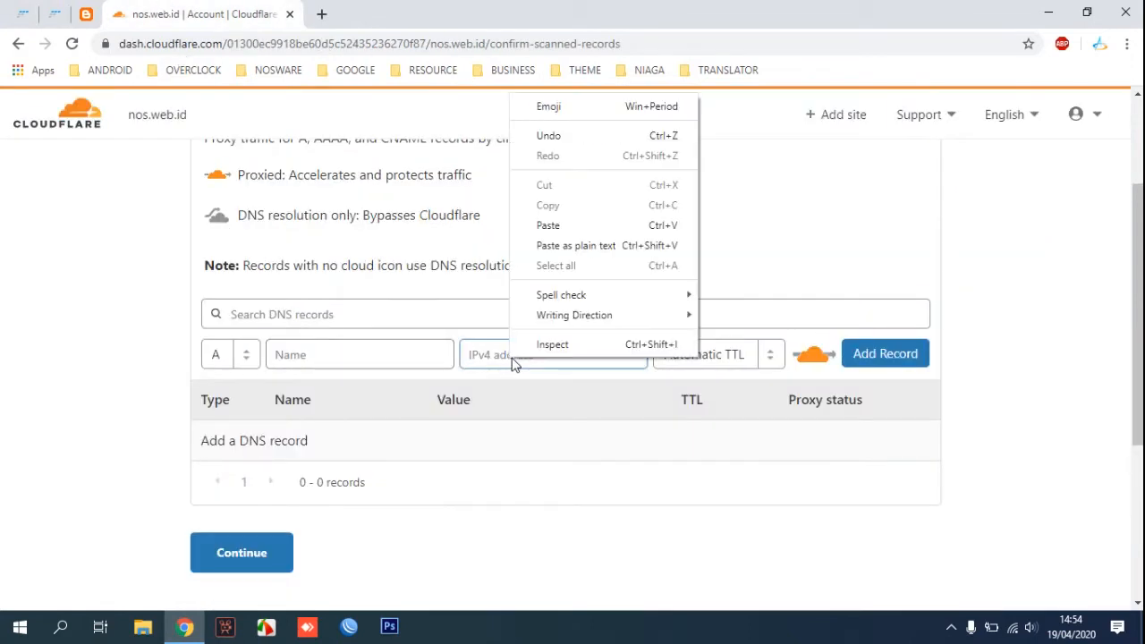
left_click(529, 228)
scroll(698, 242, "down", 2)
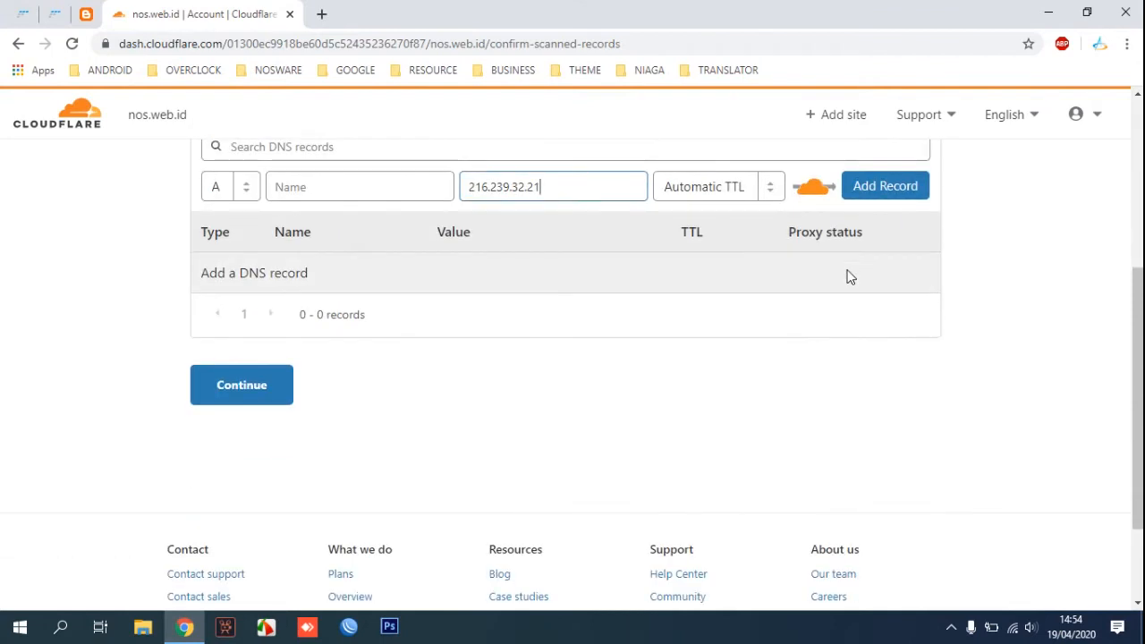
scroll(894, 233, "up", 1)
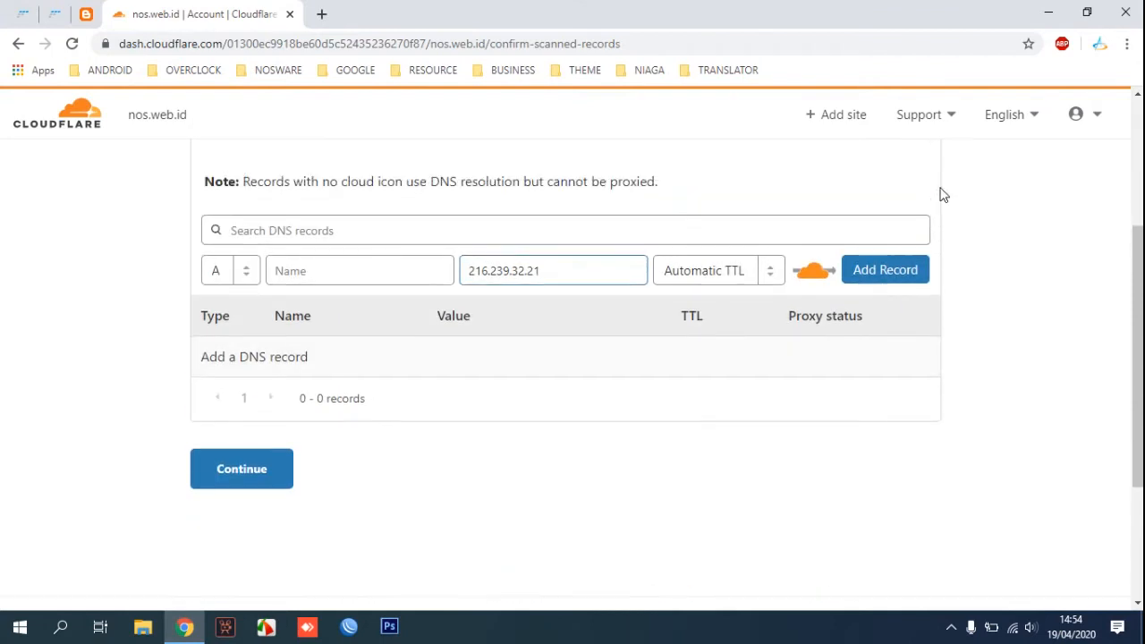
left_click(897, 279)
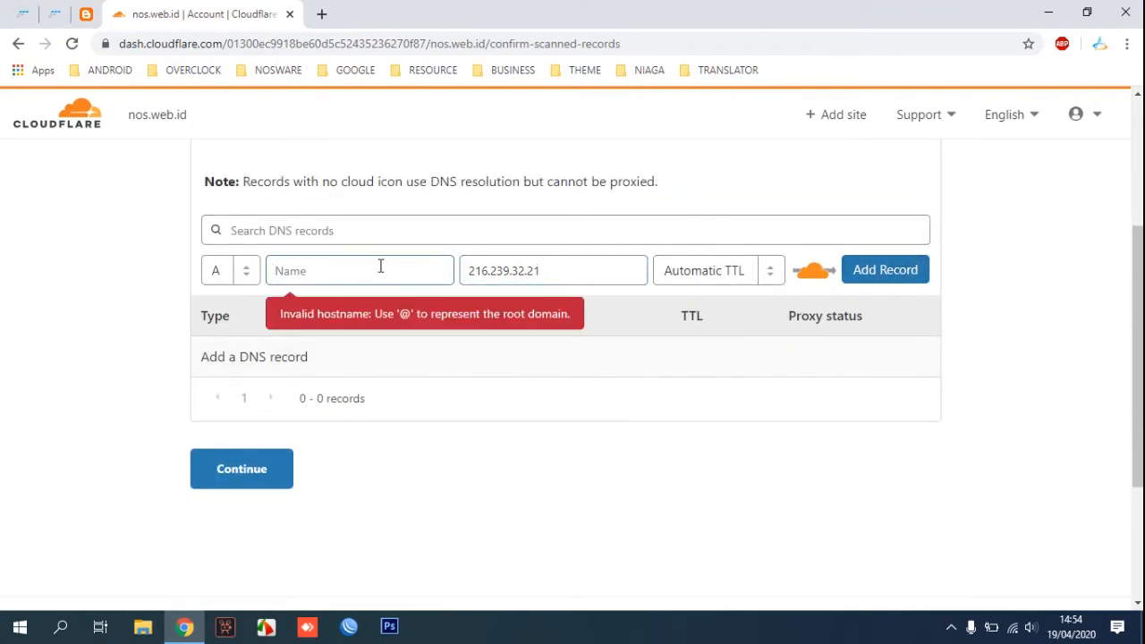
type("@")
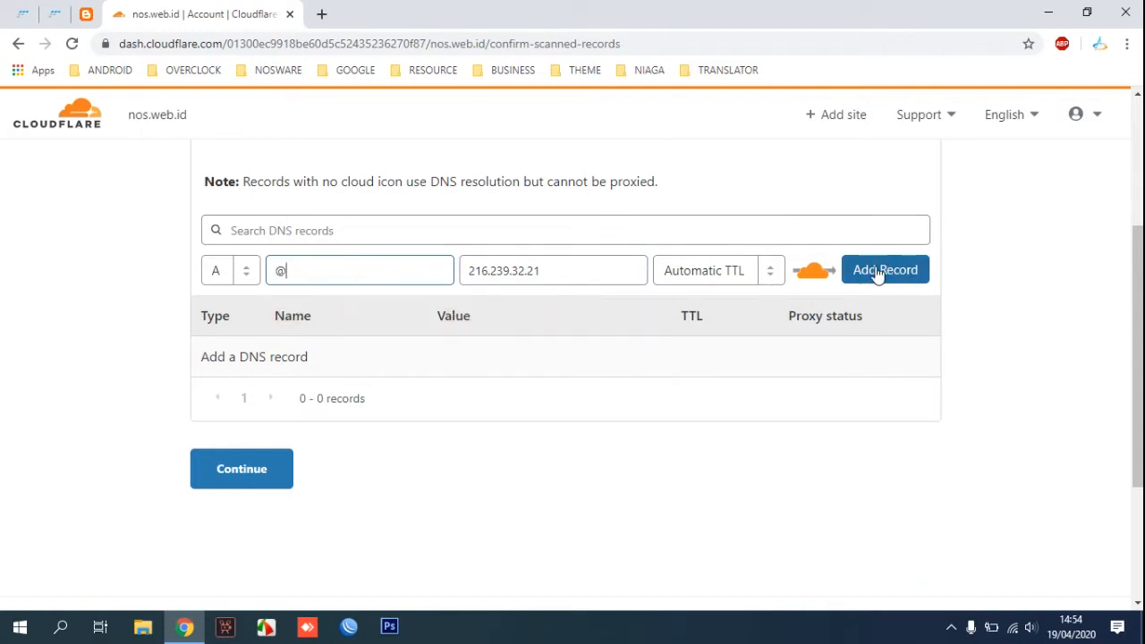
left_click(879, 274)
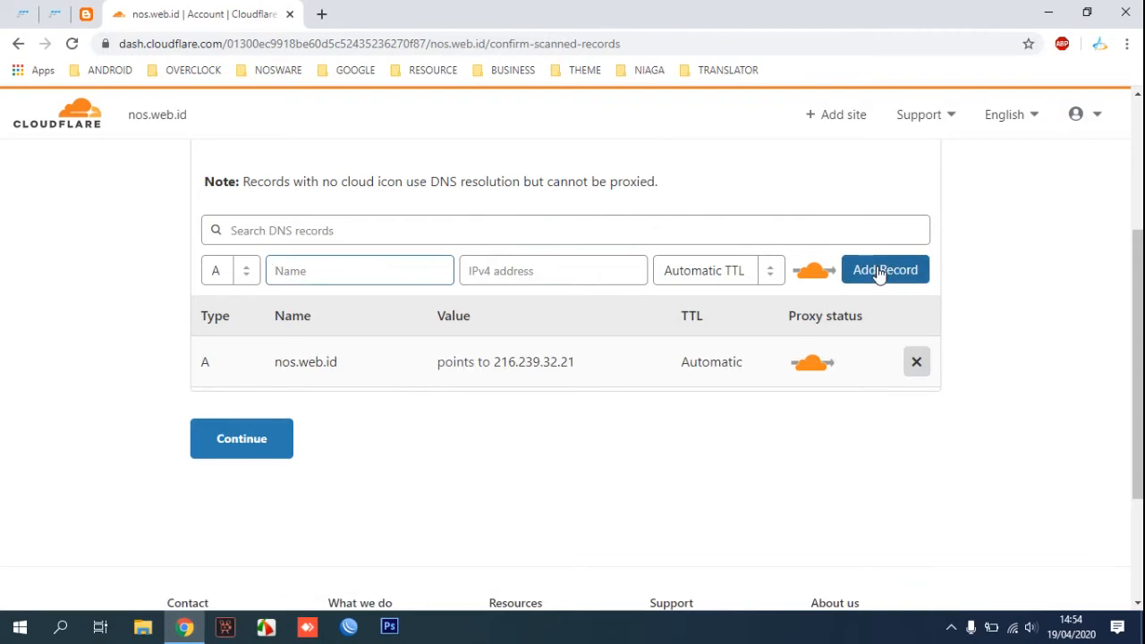
Copy the second A record's address from the Nosware DNS page and add it in Cloudflare as A record @ with 216.239.34.21
left_click(55, 15)
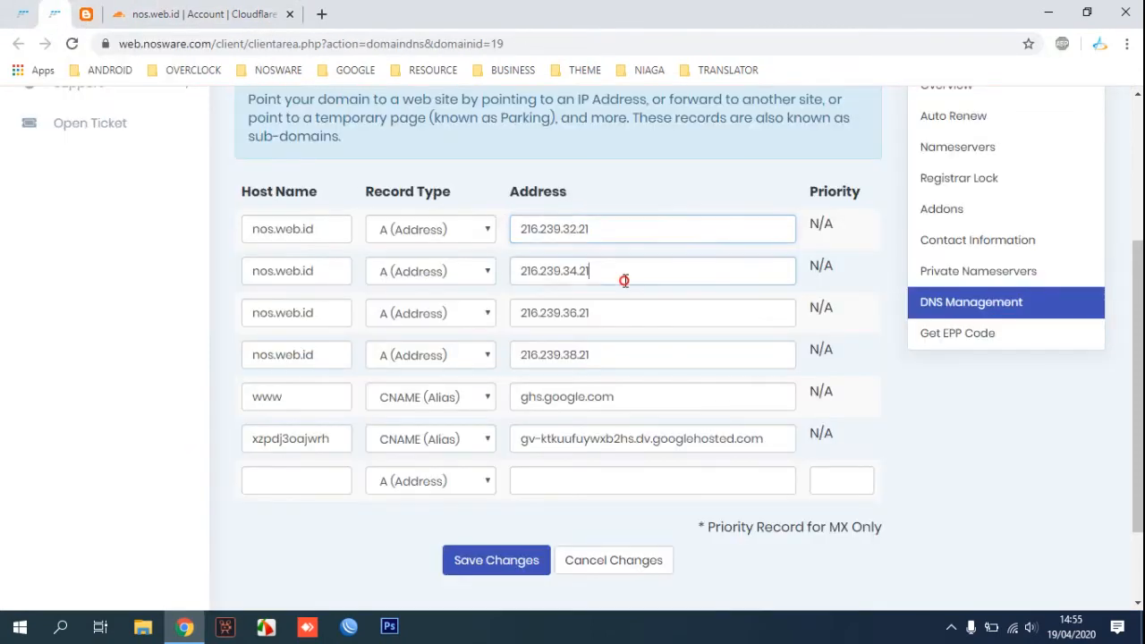
left_click_drag(621, 276, 514, 271)
right_click(522, 268)
left_click(560, 329)
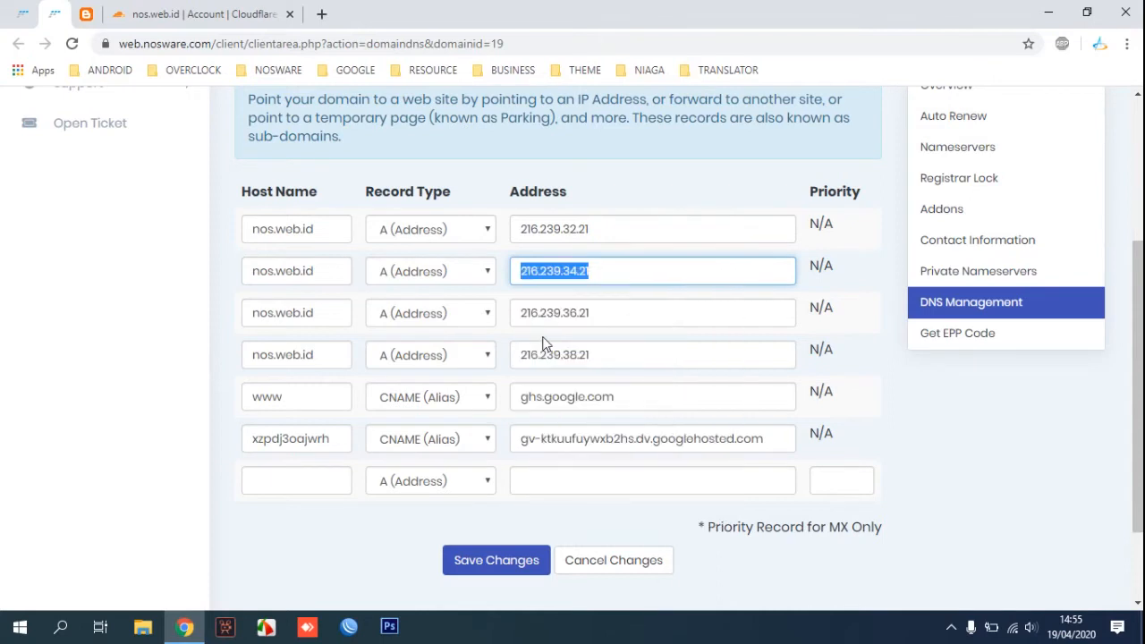
left_click(199, 13)
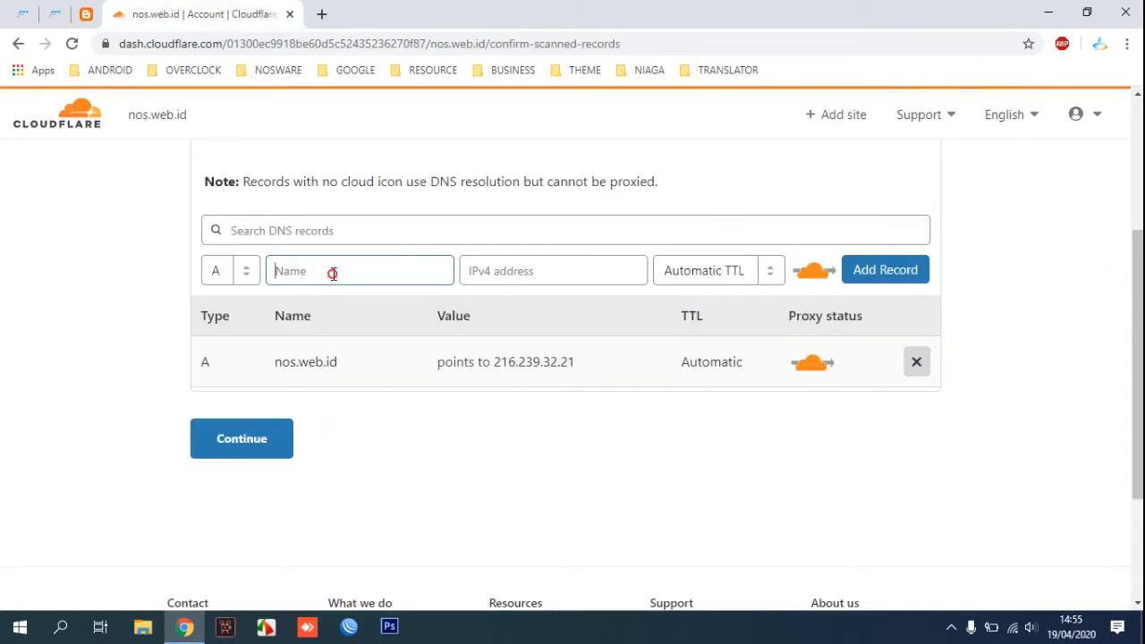
type("@")
left_click(529, 273)
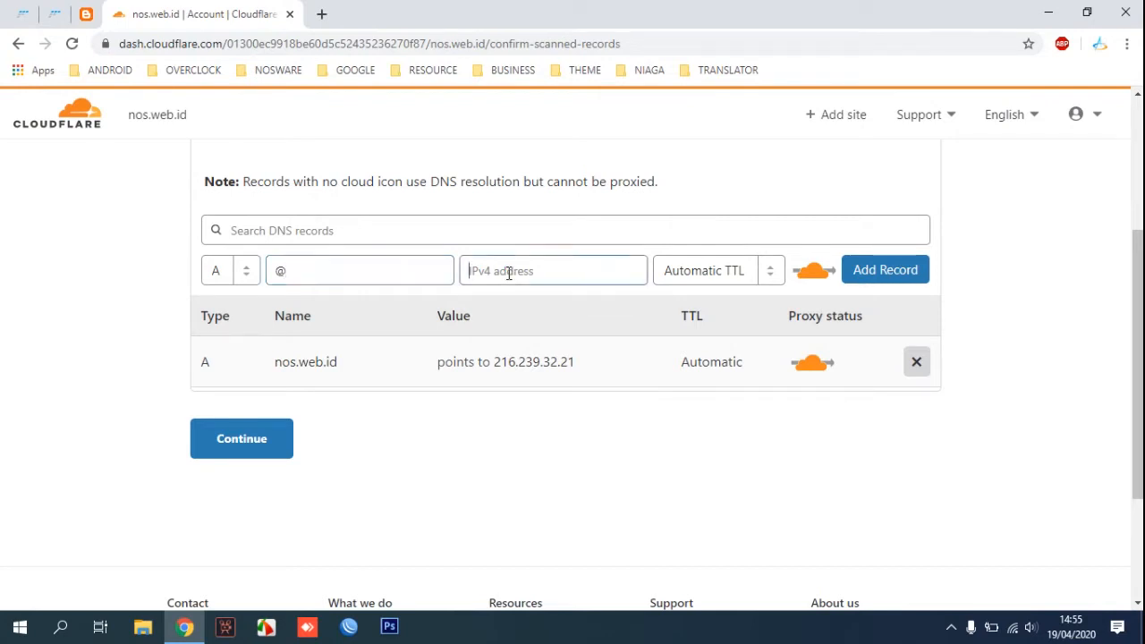
key("ctrl+v")
left_click(864, 274)
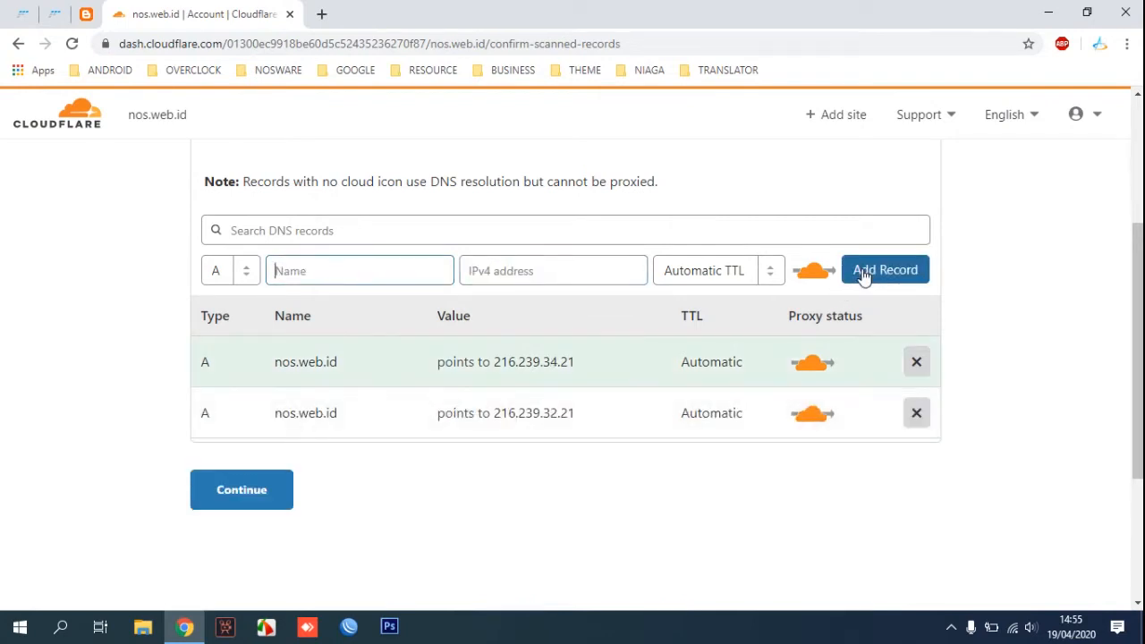
Copy the third A record's address from the Nosware DNS page and add it in Cloudflare as A record @ with 216.239.36.21
left_click(66, 16)
double_click(592, 312)
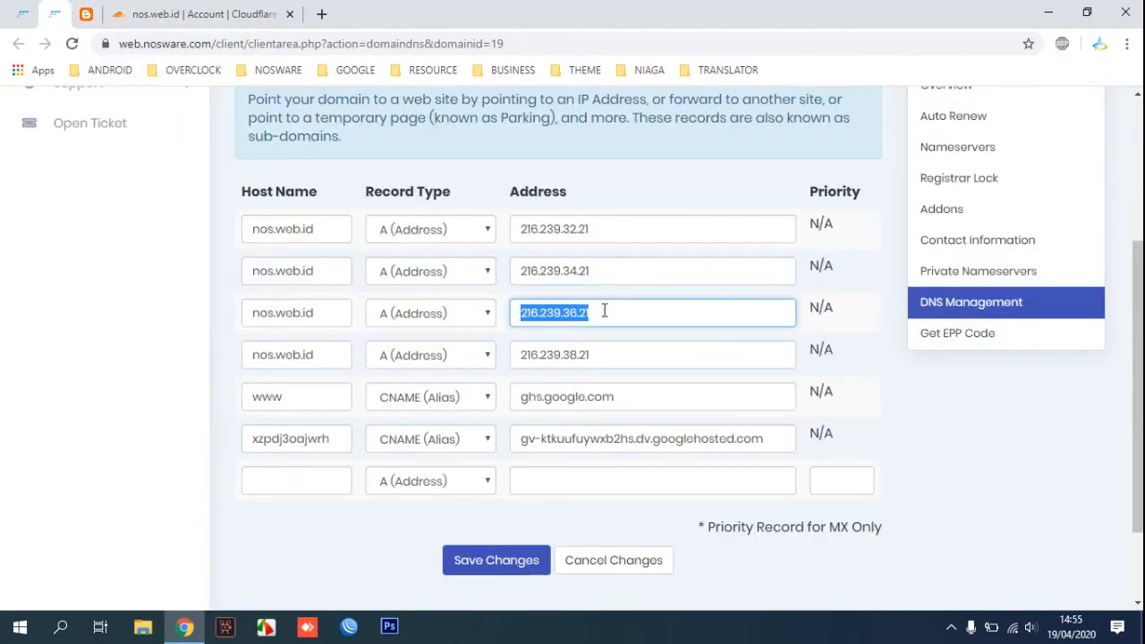
right_click(604, 311)
left_click(647, 377)
left_click(196, 14)
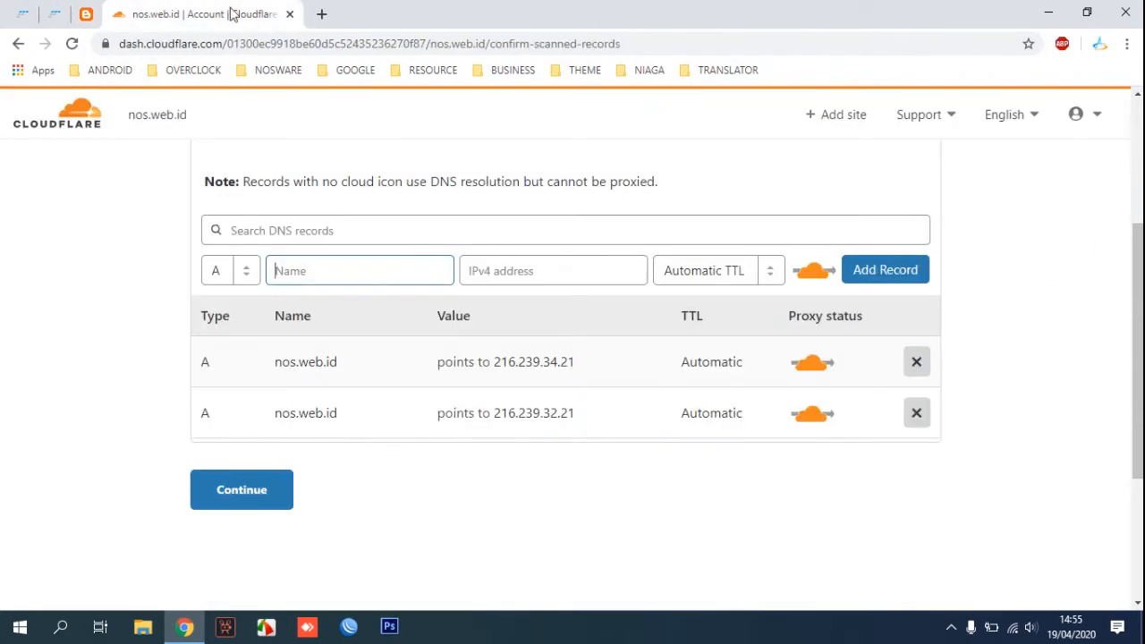
type("@")
left_click(577, 275)
key("ctrl+v")
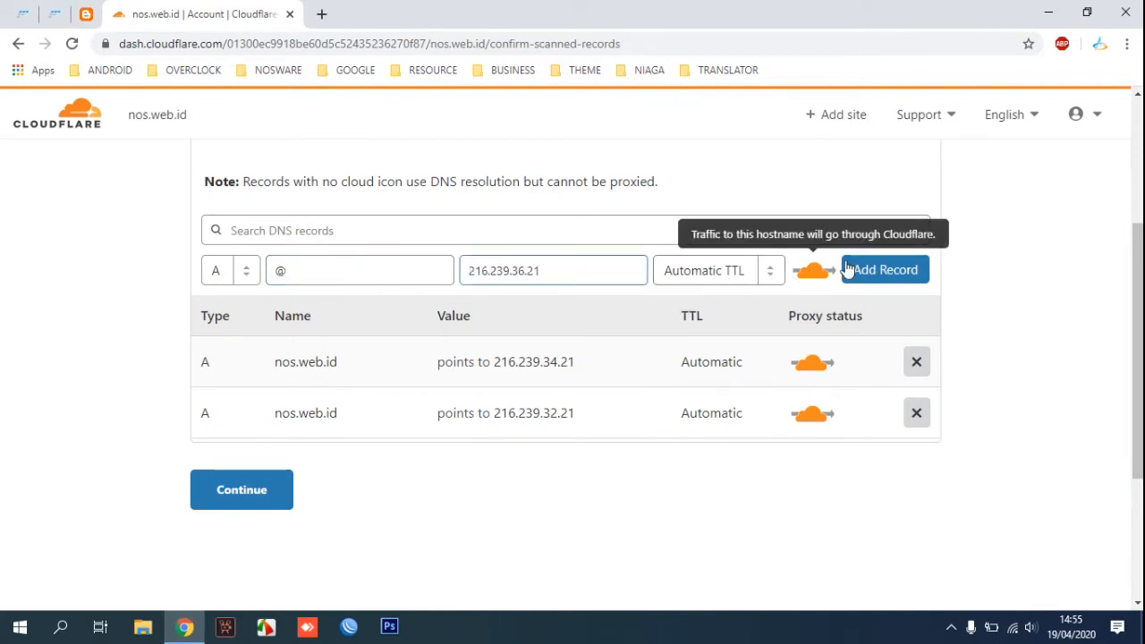
left_click(857, 273)
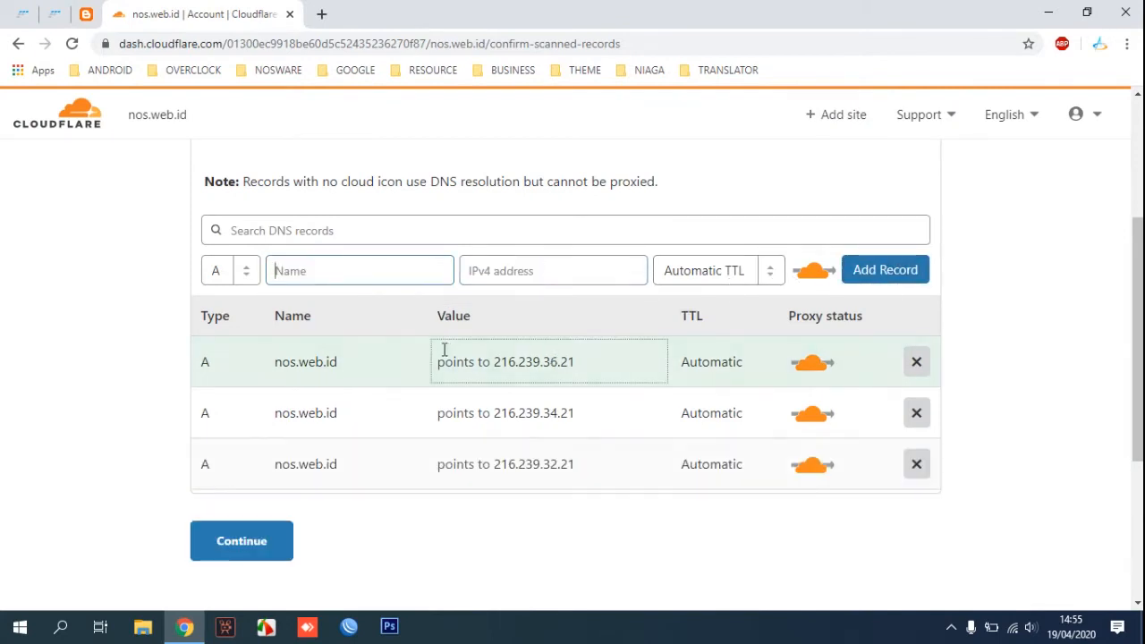
Copy the fourth A record's address from the Nosware DNS page and add it in Cloudflare as A record @ with 216.239.38.21
left_click(54, 14)
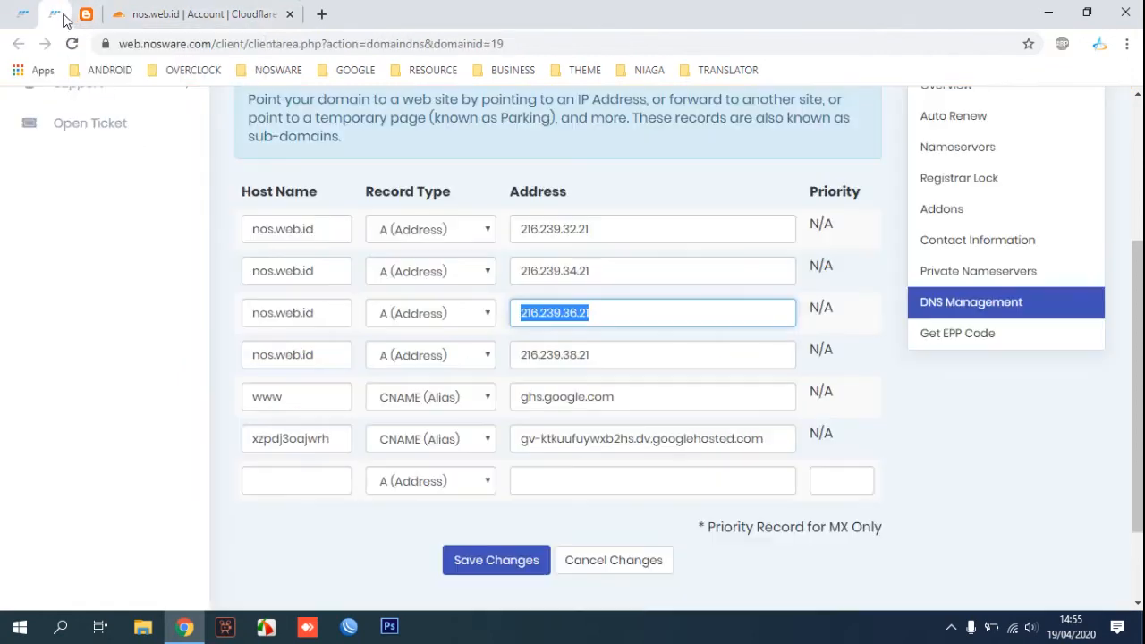
left_click(603, 355)
double_click(603, 355)
right_click(601, 355)
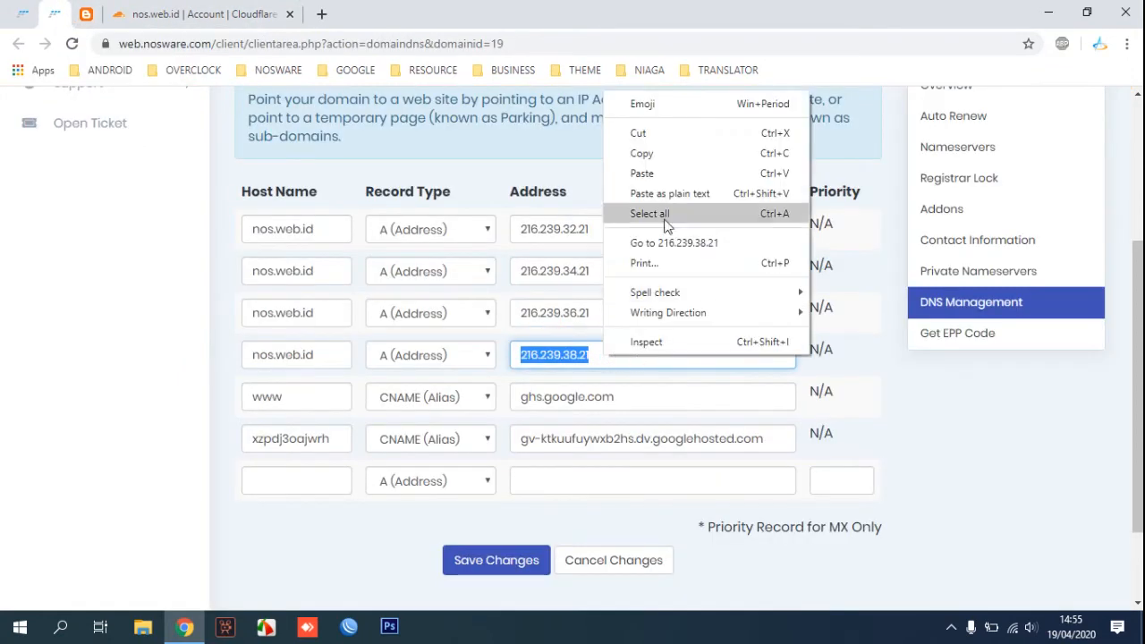
left_click(677, 160)
left_click(183, 15)
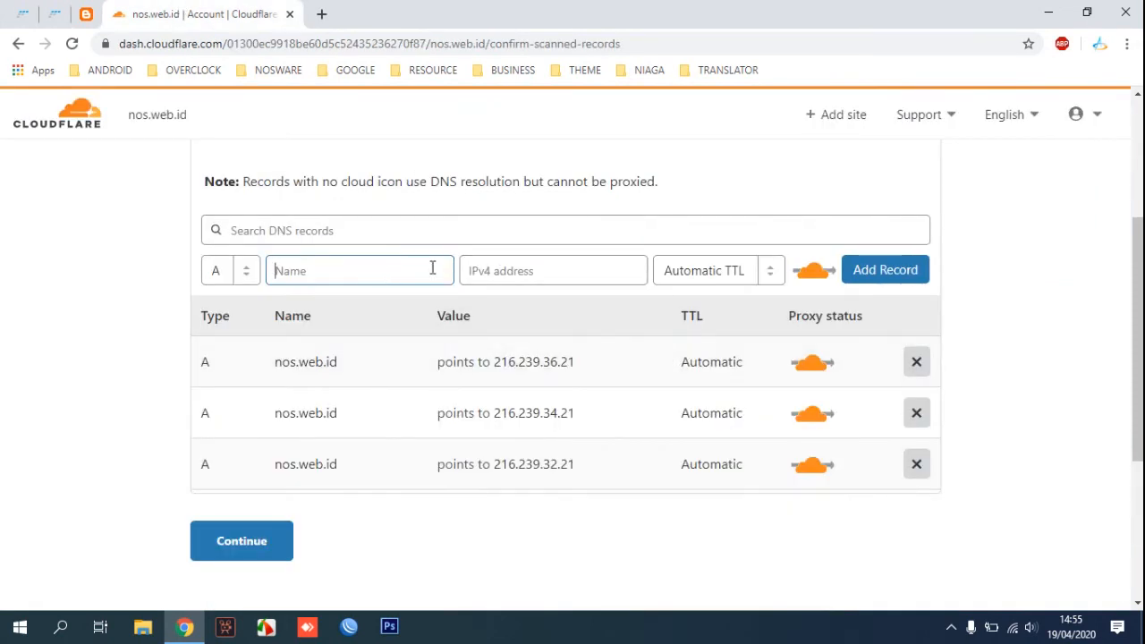
type("@")
left_click(592, 273)
key("ctrl+v")
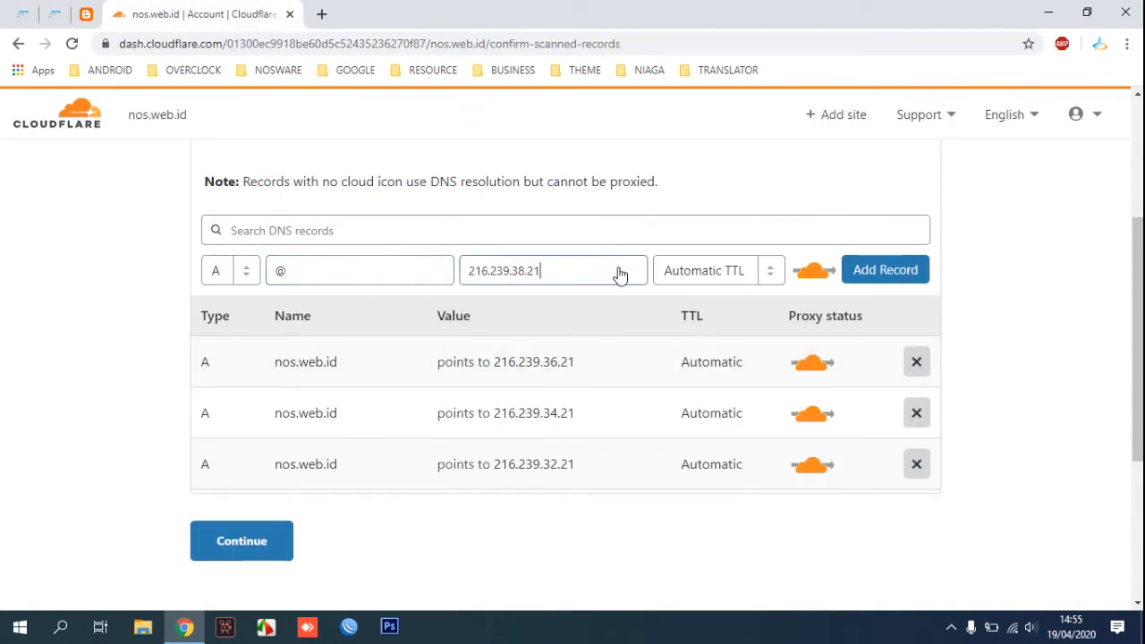
left_click(886, 273)
scroll(531, 275, "down", 1)
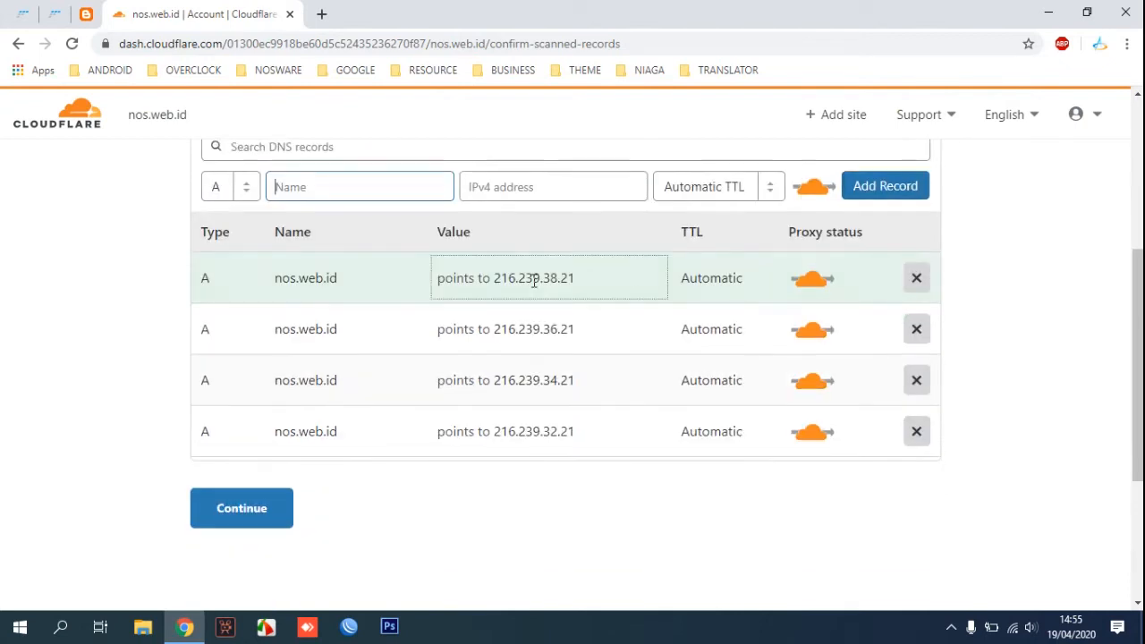
left_click(57, 14)
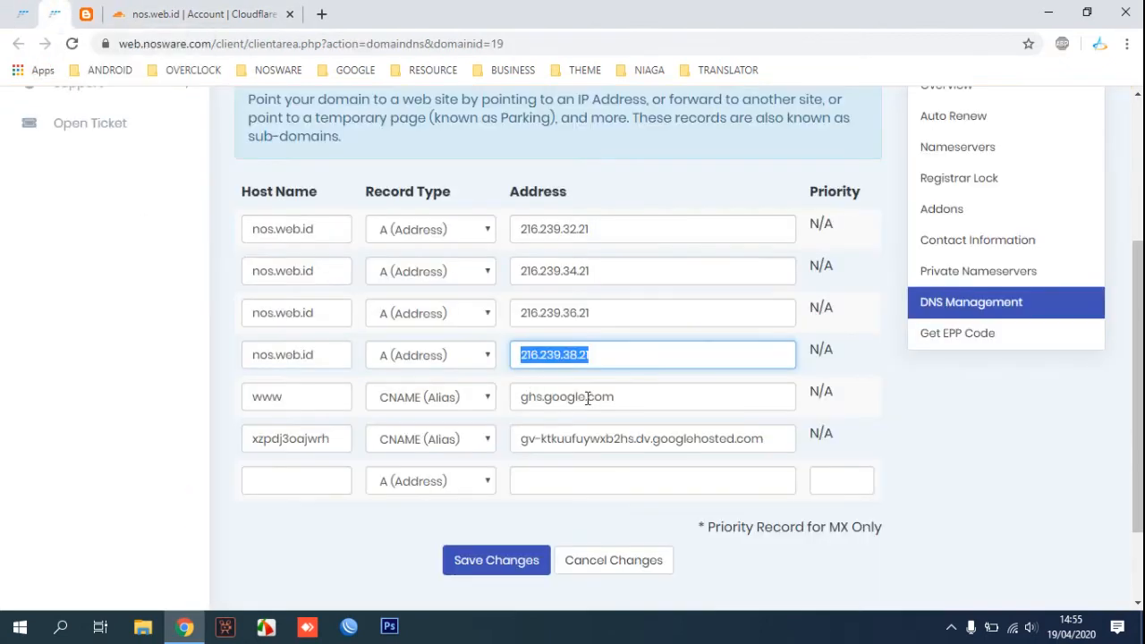
double_click(284, 397)
right_click(294, 397)
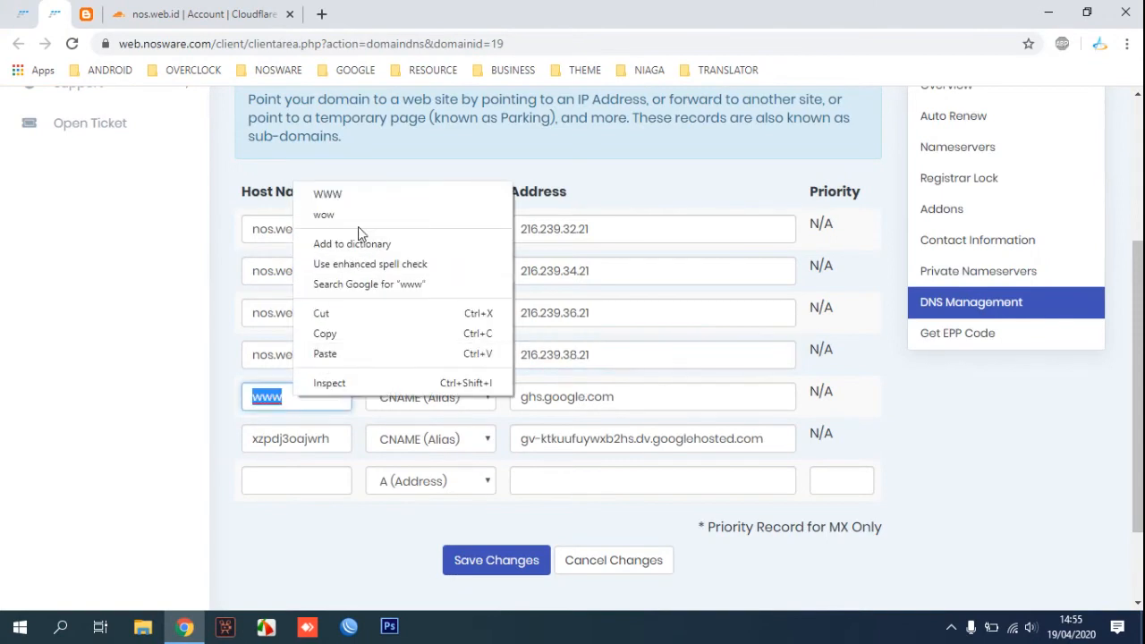
left_click(352, 333)
left_click(197, 14)
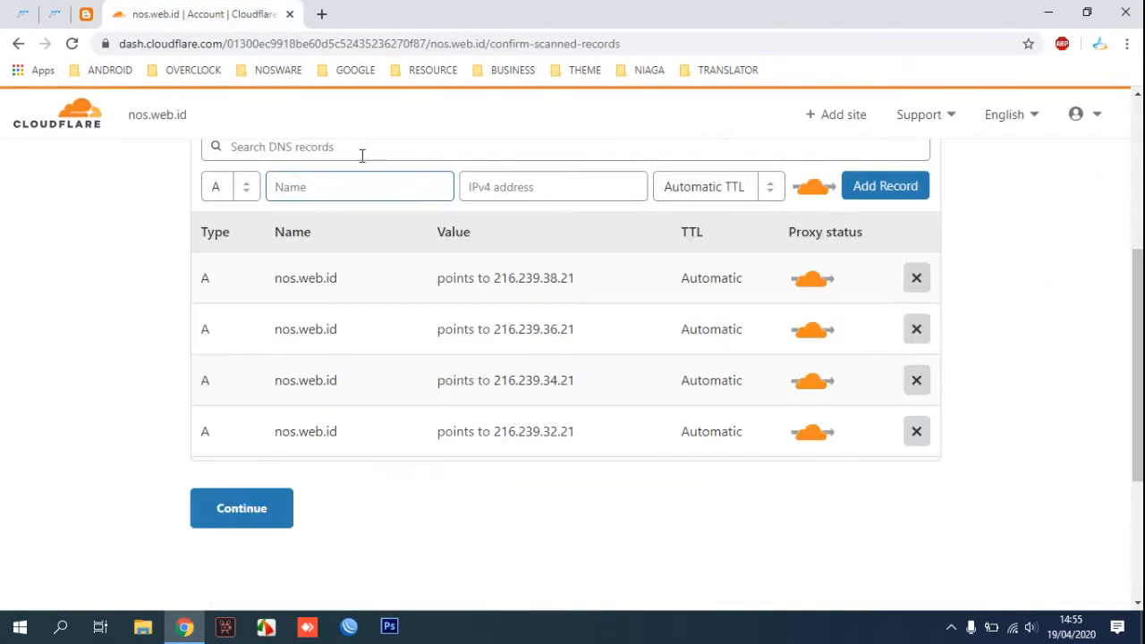
left_click(233, 197)
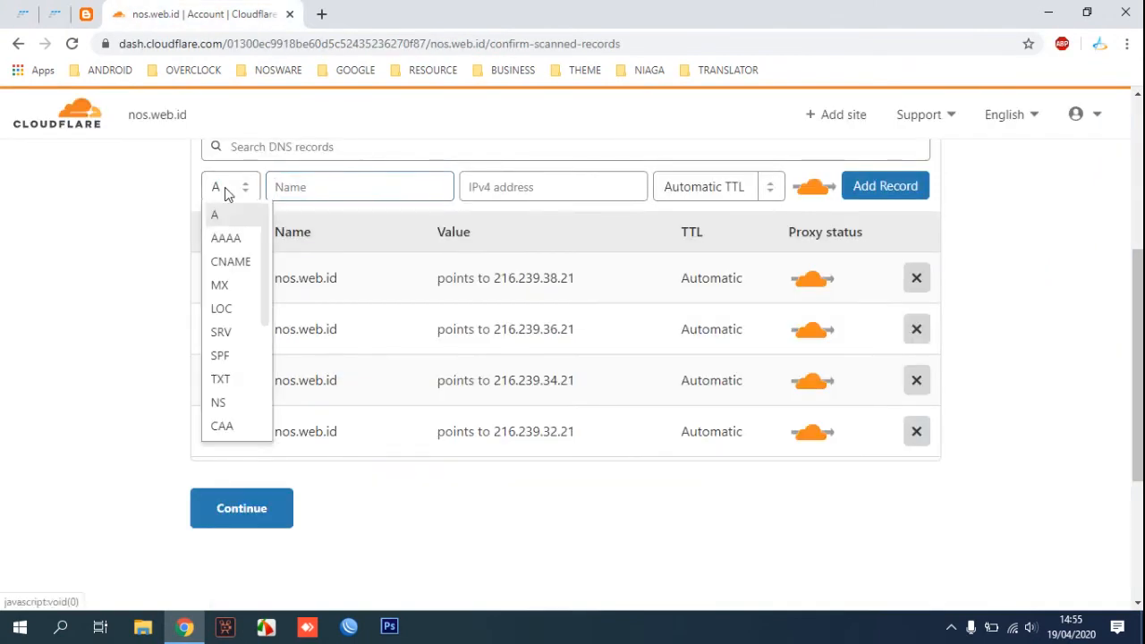
left_click(234, 259)
type("www")
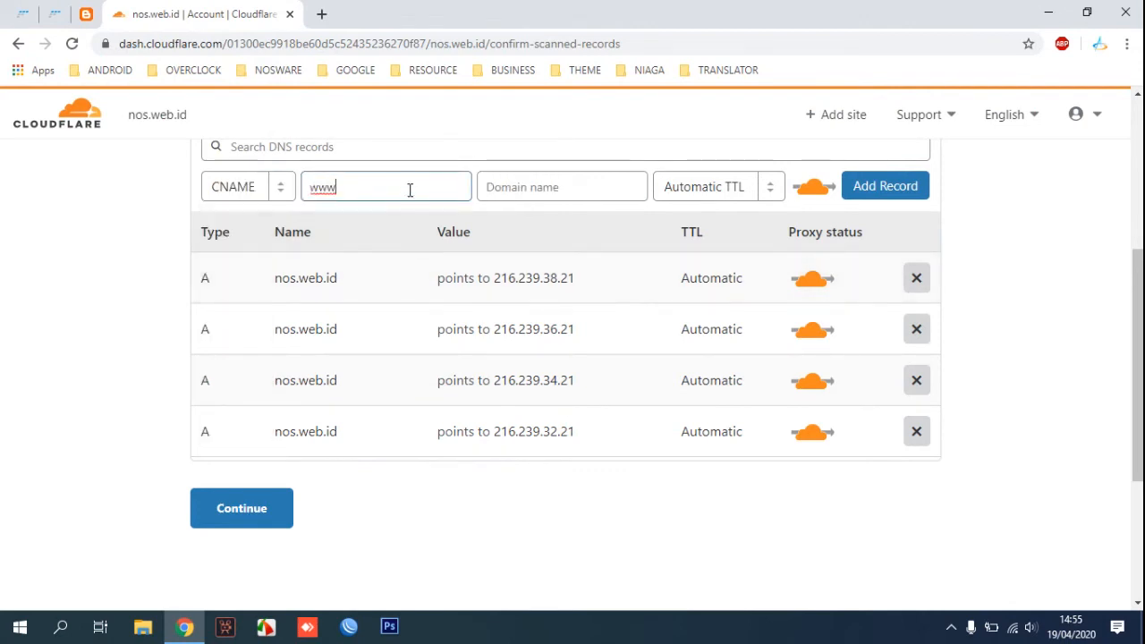
key("Tab")
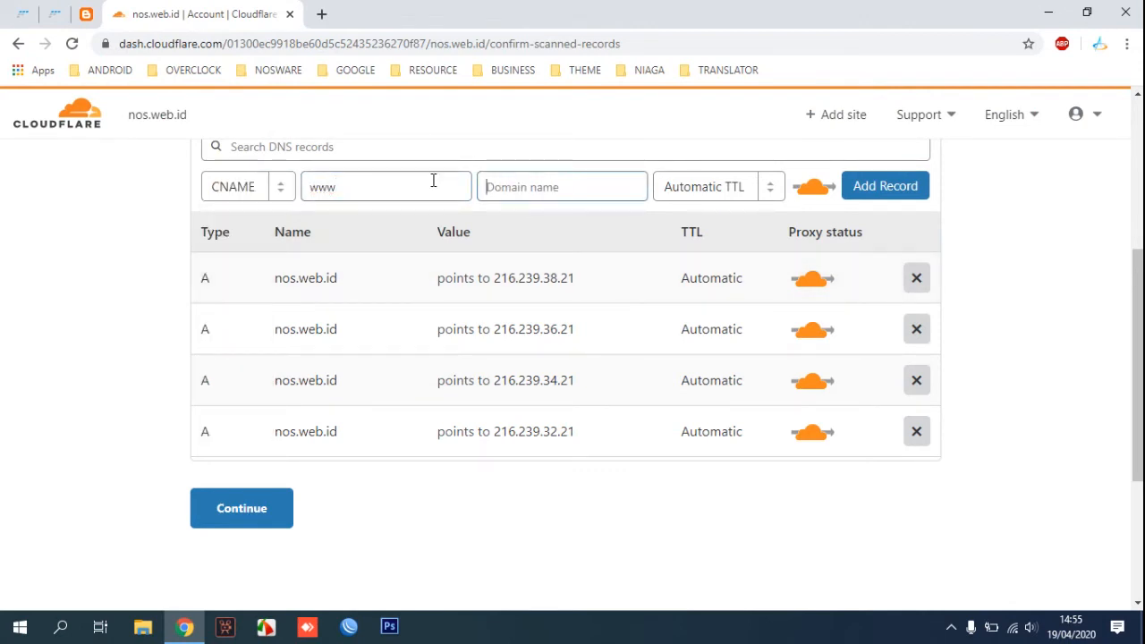
Copy ghs.google.com from the Nosware www record and add the Cloudflare CNAME record with it as the domain name
left_click(56, 16)
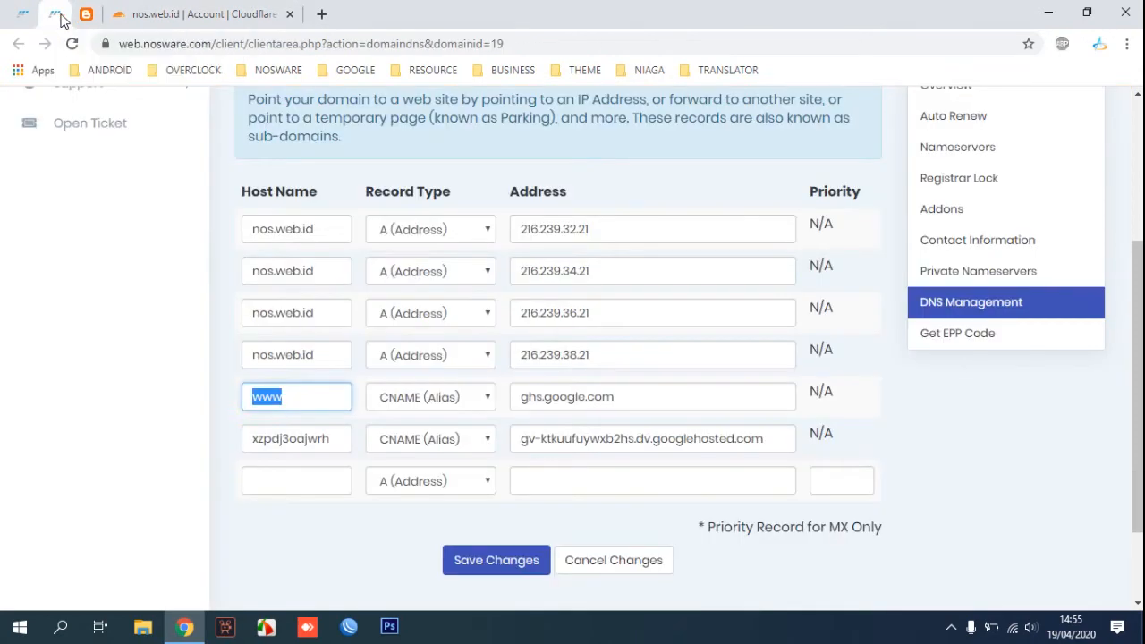
left_click(658, 397)
key("ctrl+a")
right_click(570, 397)
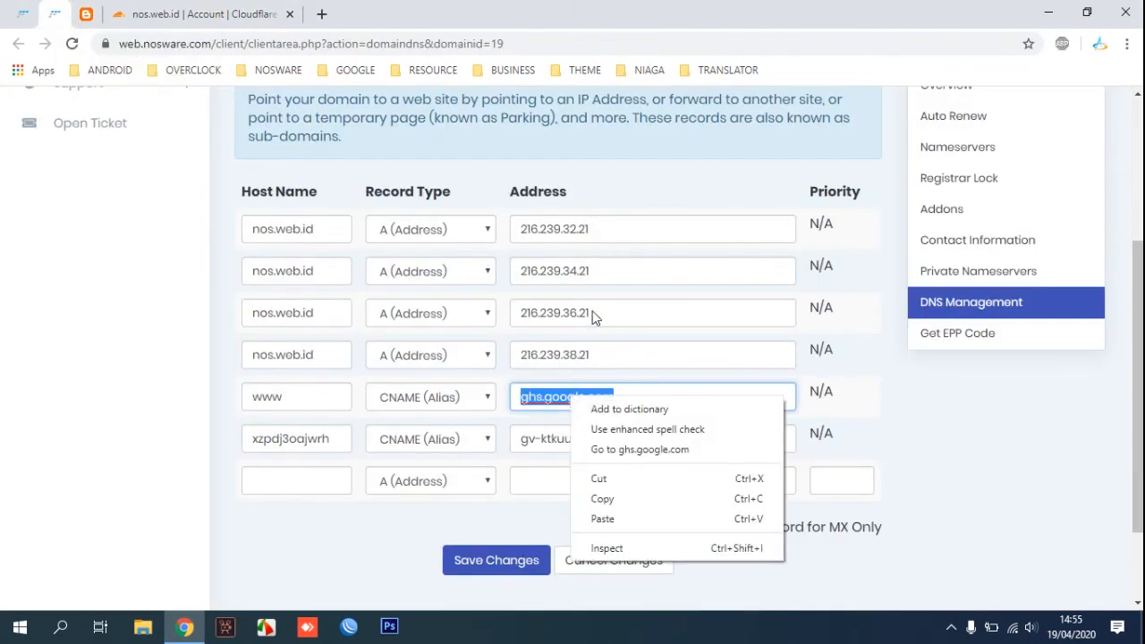
left_click(629, 507)
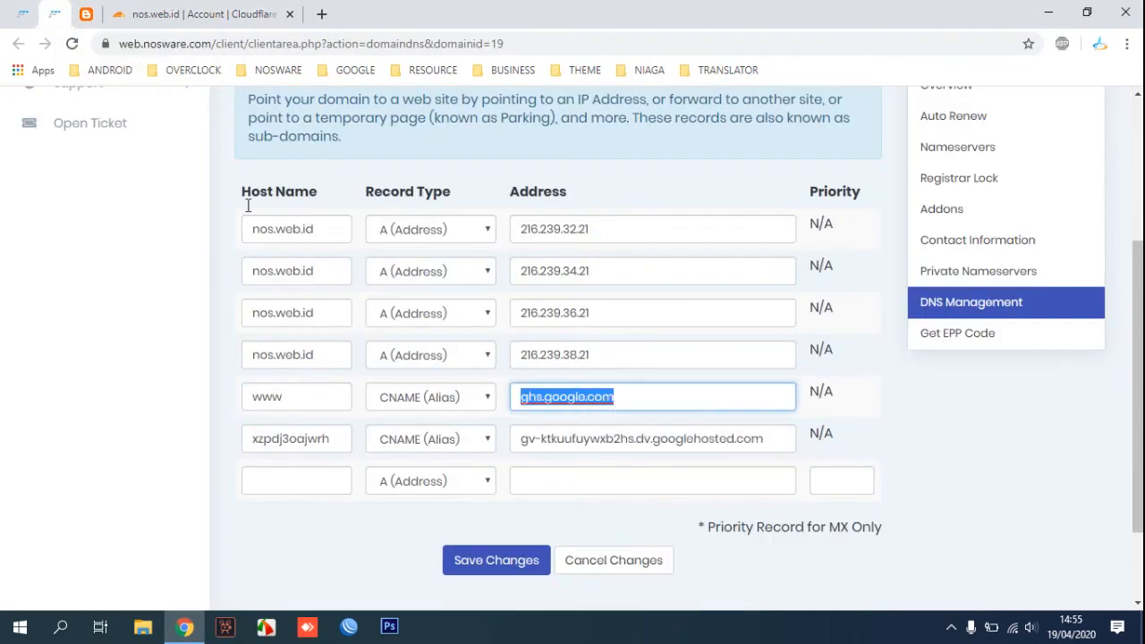
left_click(170, 14)
left_click(552, 189)
key("ctrl+v")
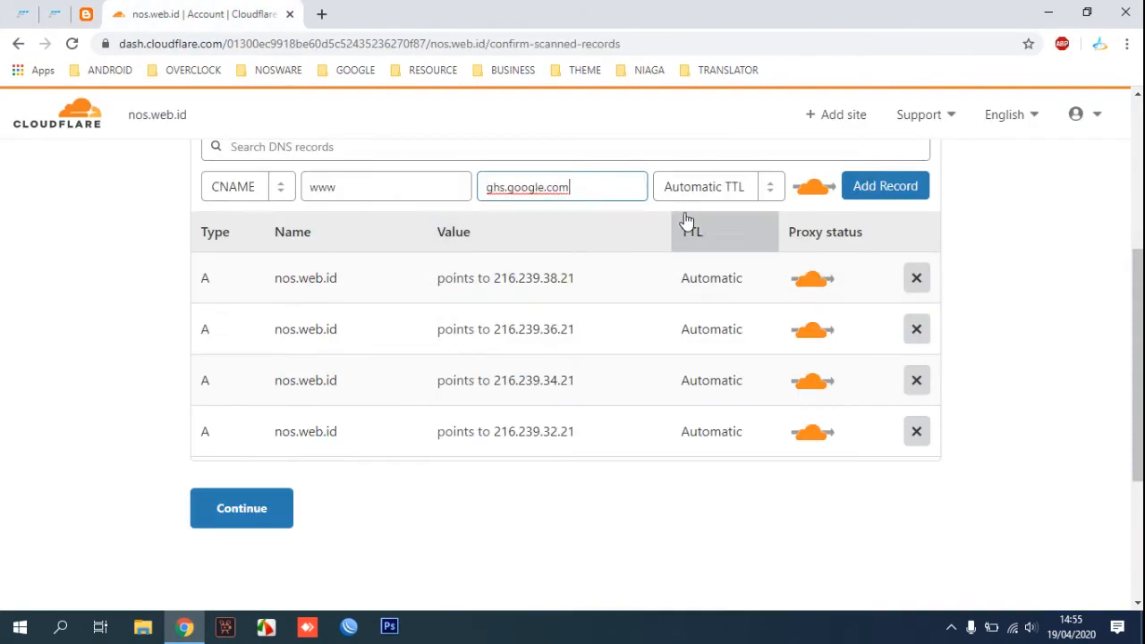
left_click(896, 192)
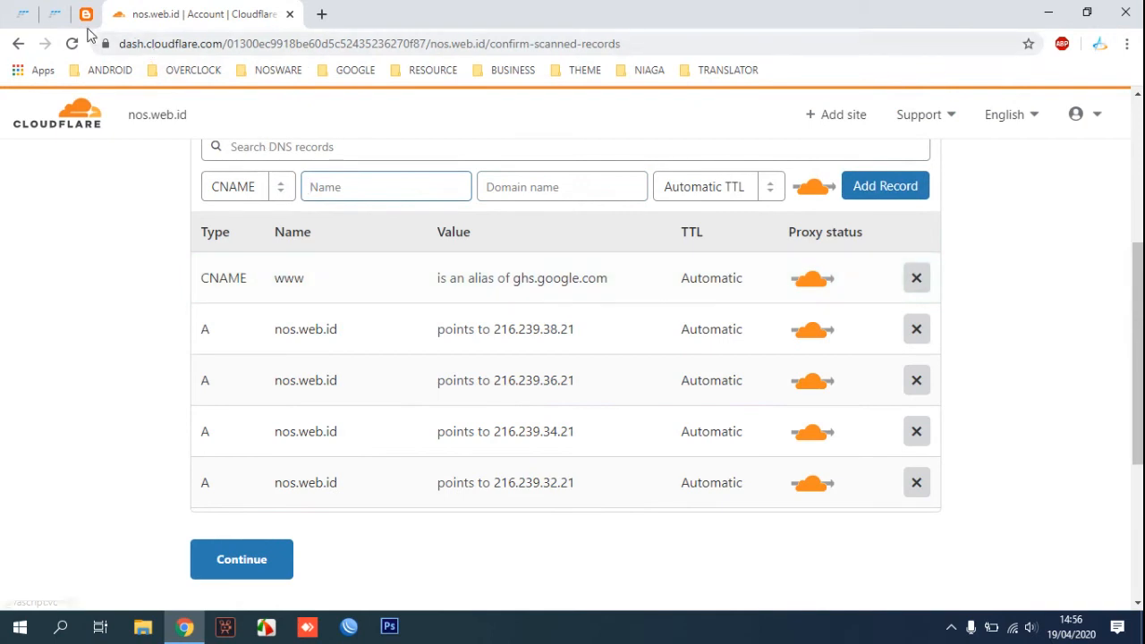
Copy the second CNAME's host name, xzpdj3oajwrh, from Nosware and enter it as the name of a new Cloudflare CNAME record
left_click(55, 14)
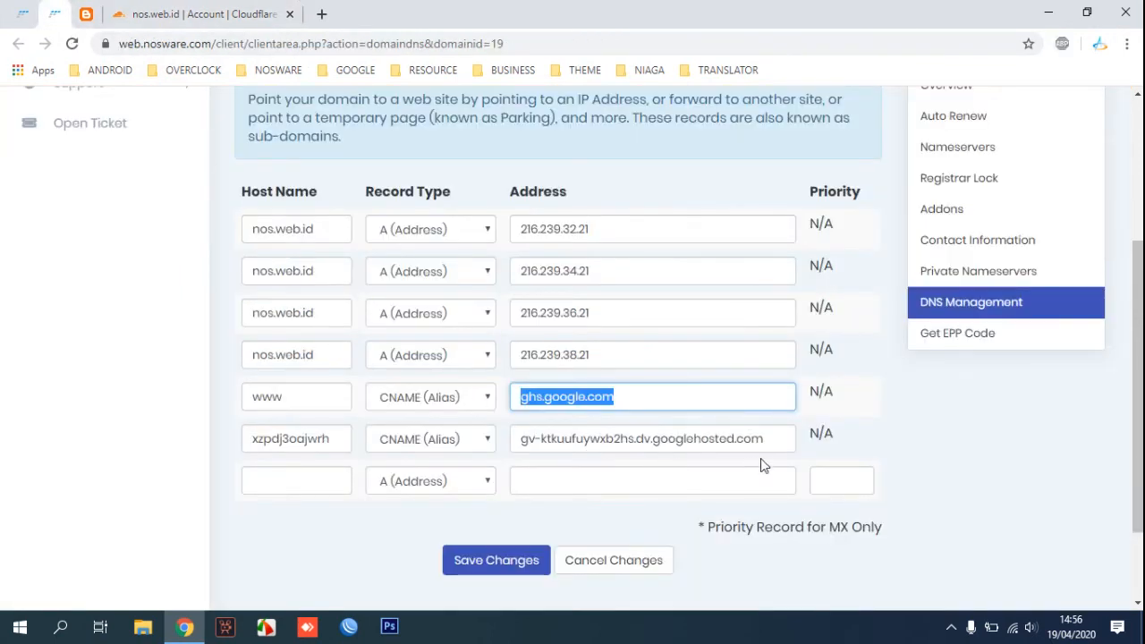
double_click(347, 438)
right_click(349, 437)
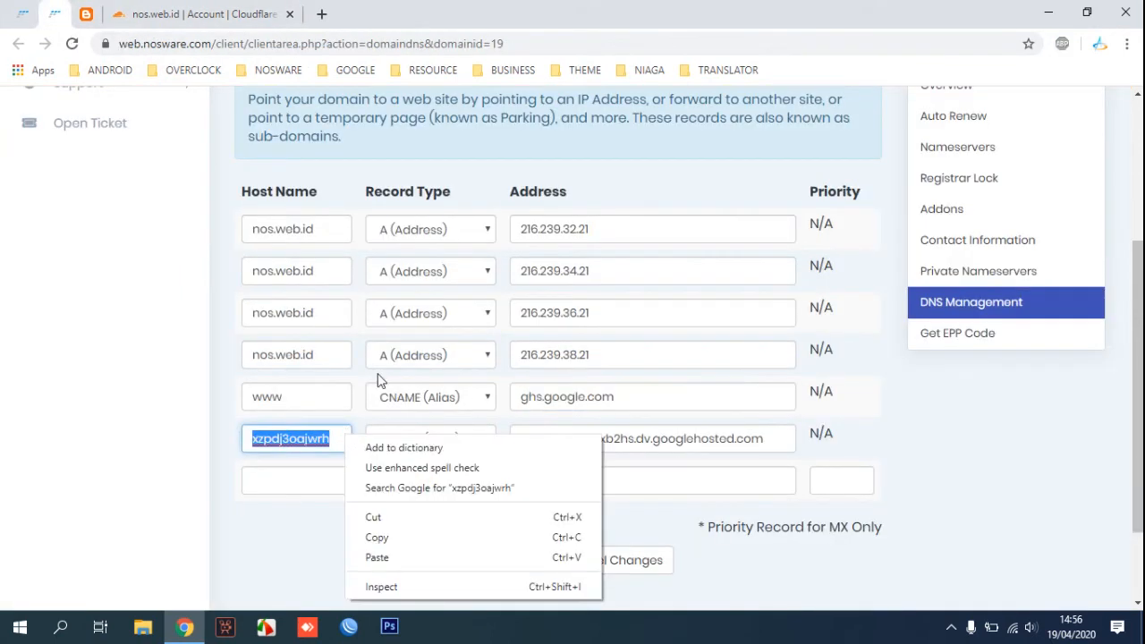
left_click(423, 537)
left_click(197, 14)
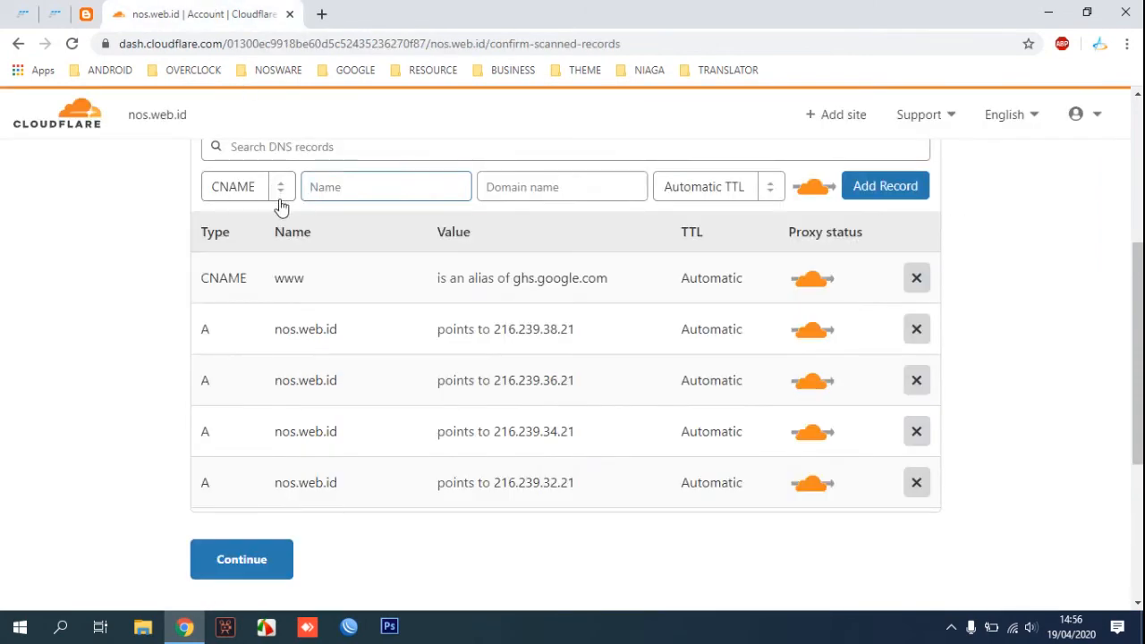
left_click(394, 195)
key("ctrl+v")
left_click(490, 187)
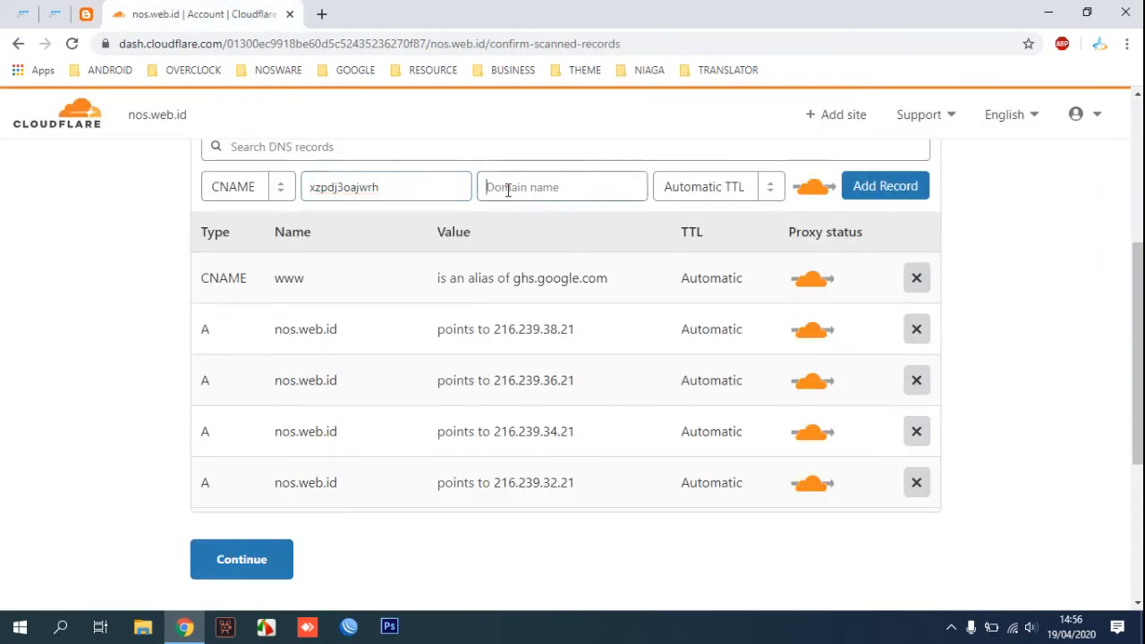
Copy gv-ktkuufuywxb2hs.dv.googlehosted.com from Nosware and add the xzpdj3oajwrh CNAME record in Cloudflare with that target
left_click(62, 19)
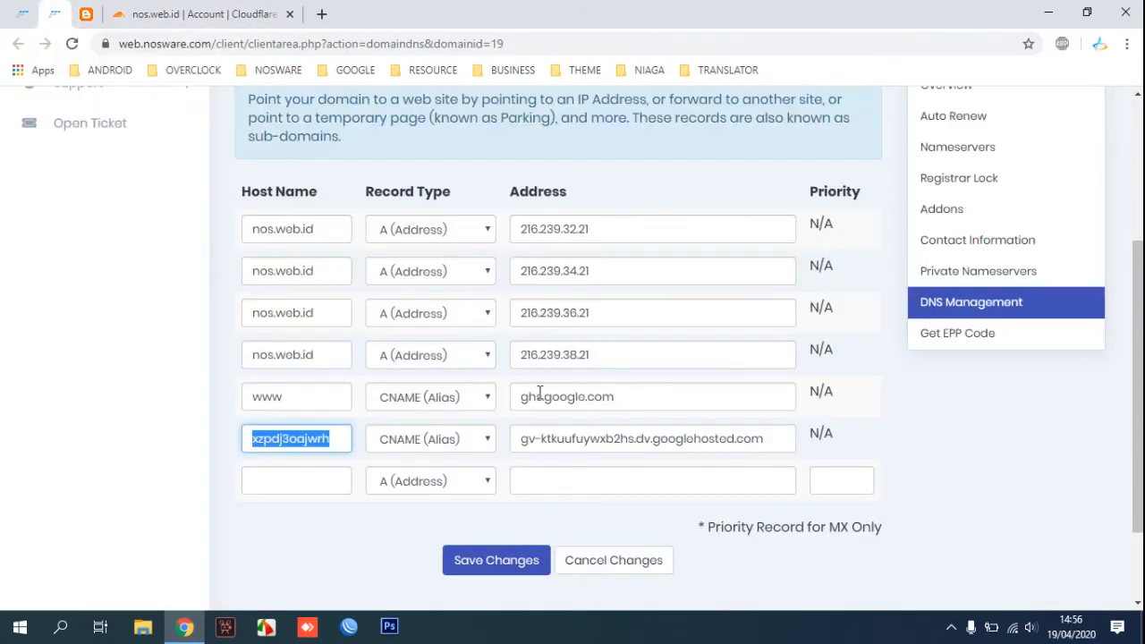
triple_click(778, 440)
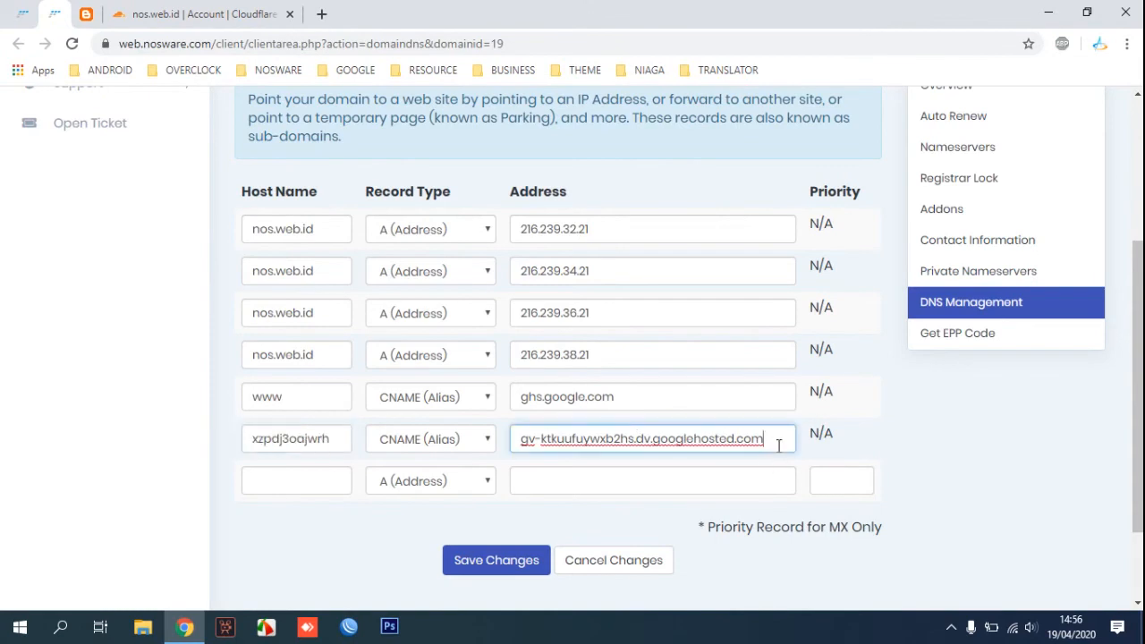
right_click(706, 439)
left_click(751, 238)
left_click(157, 11)
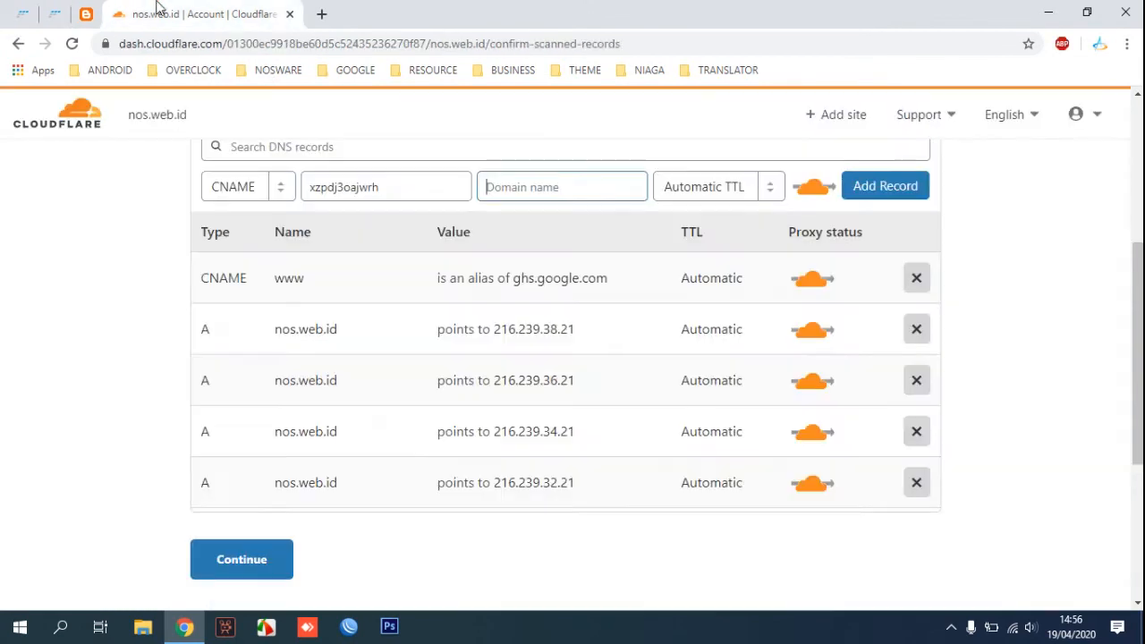
key("ctrl+v")
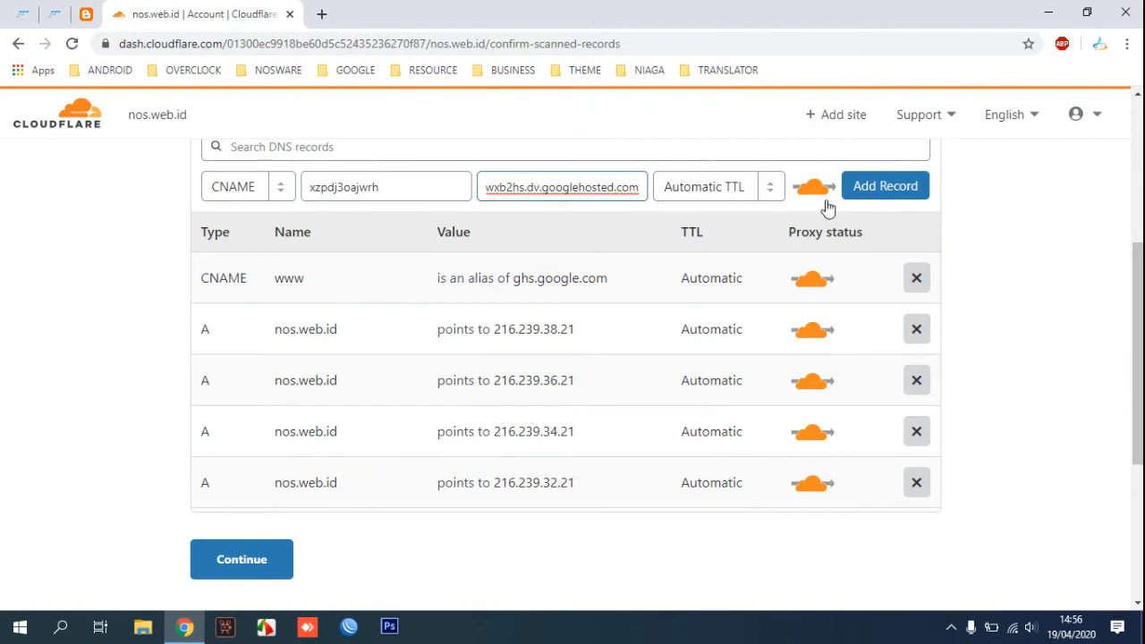
left_click(875, 189)
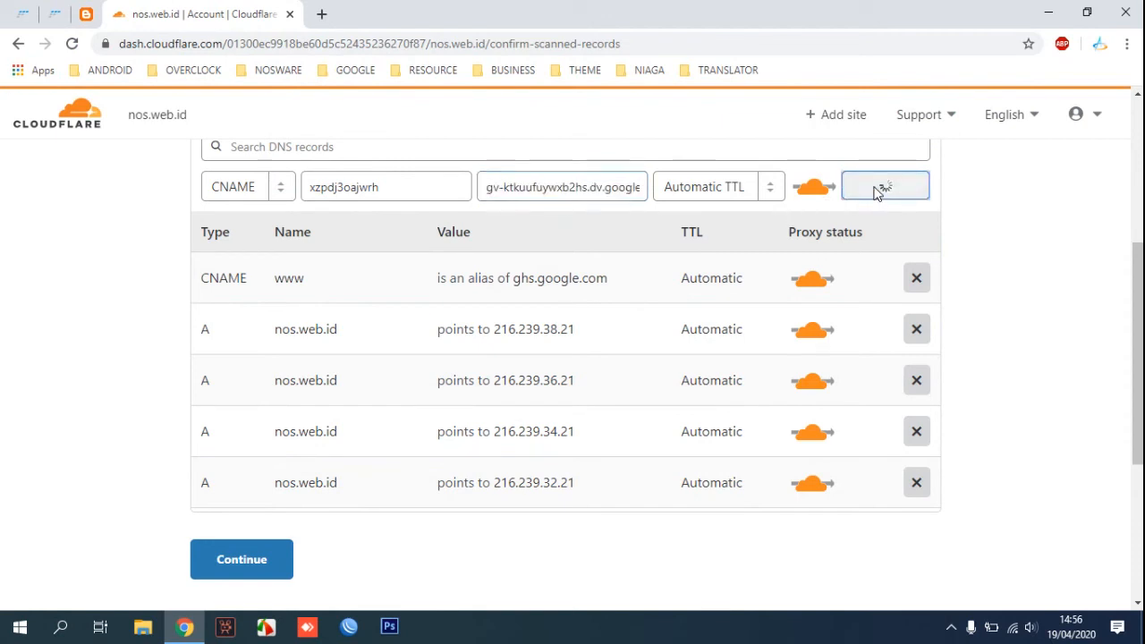
Check the recreated A and CNAME records, then confirm the list and continue with the nos.web.id setup
scroll(793, 304, "down", 3)
scroll(734, 348, "up", 1)
left_click(685, 377)
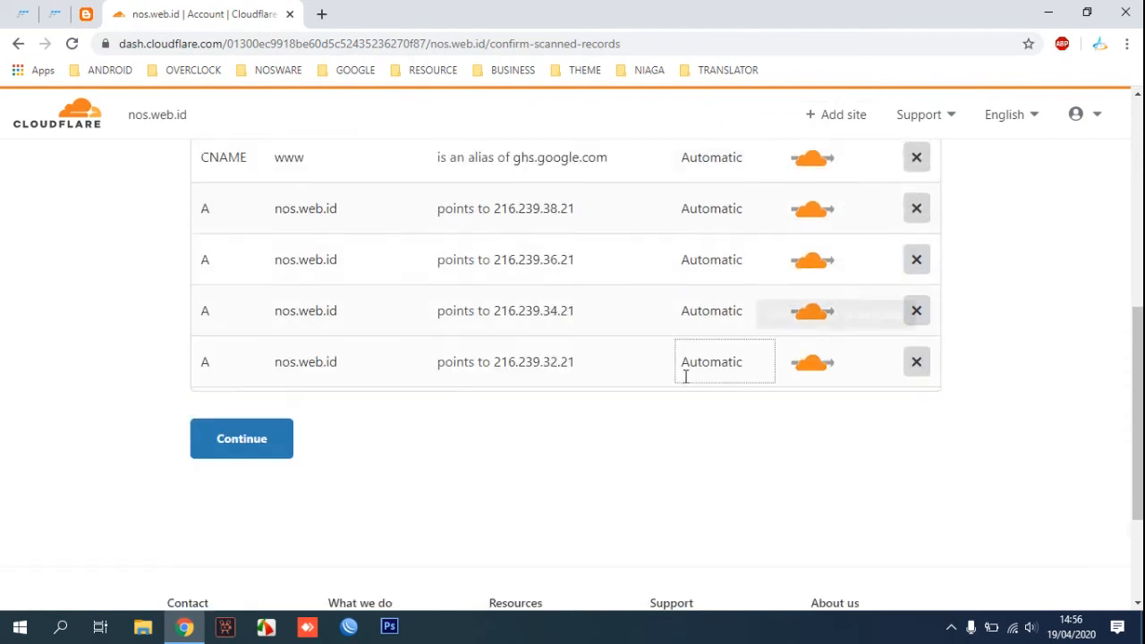
scroll(644, 375, "up", 2)
scroll(384, 527, "down", 2)
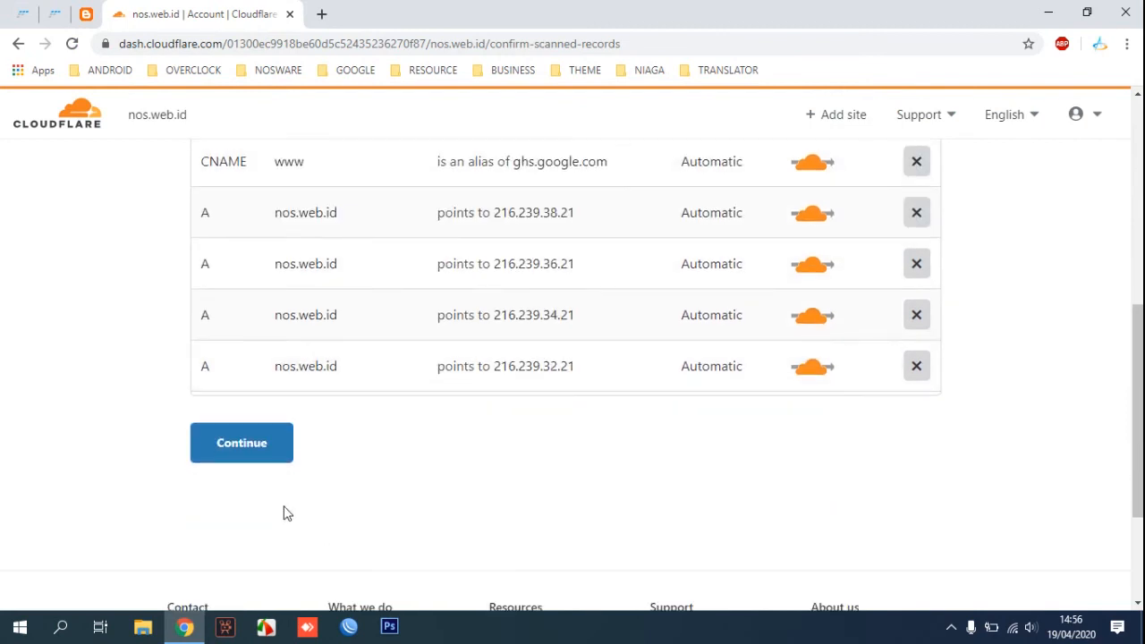
left_click(224, 461)
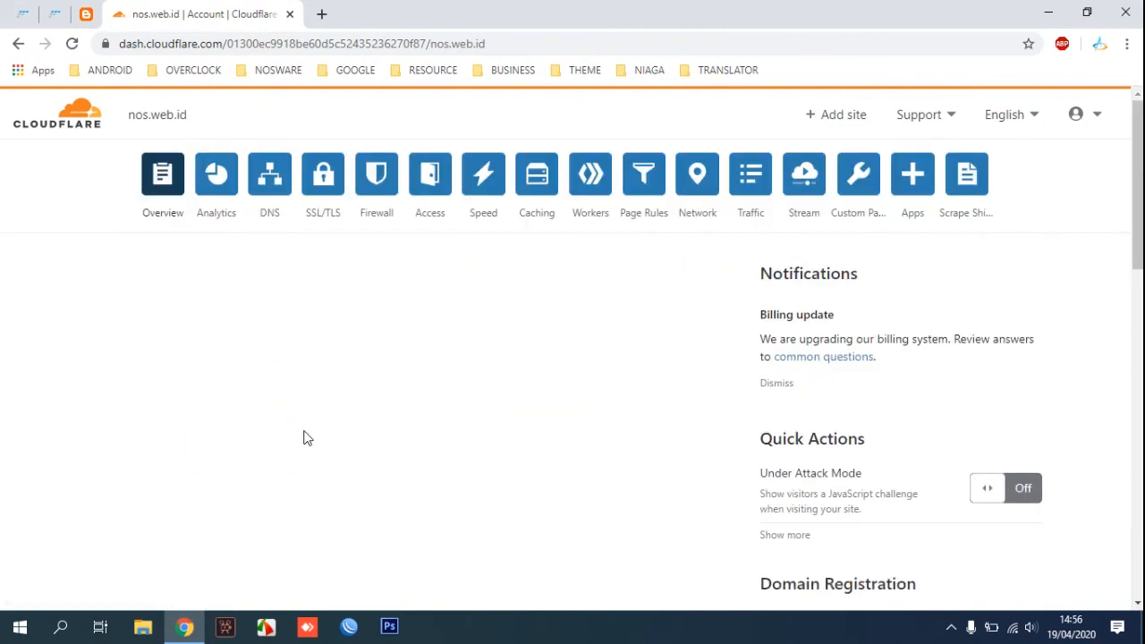
Look through the nos.web.id overview page and open the site's traffic analytics
scroll(303, 438, "down", 9)
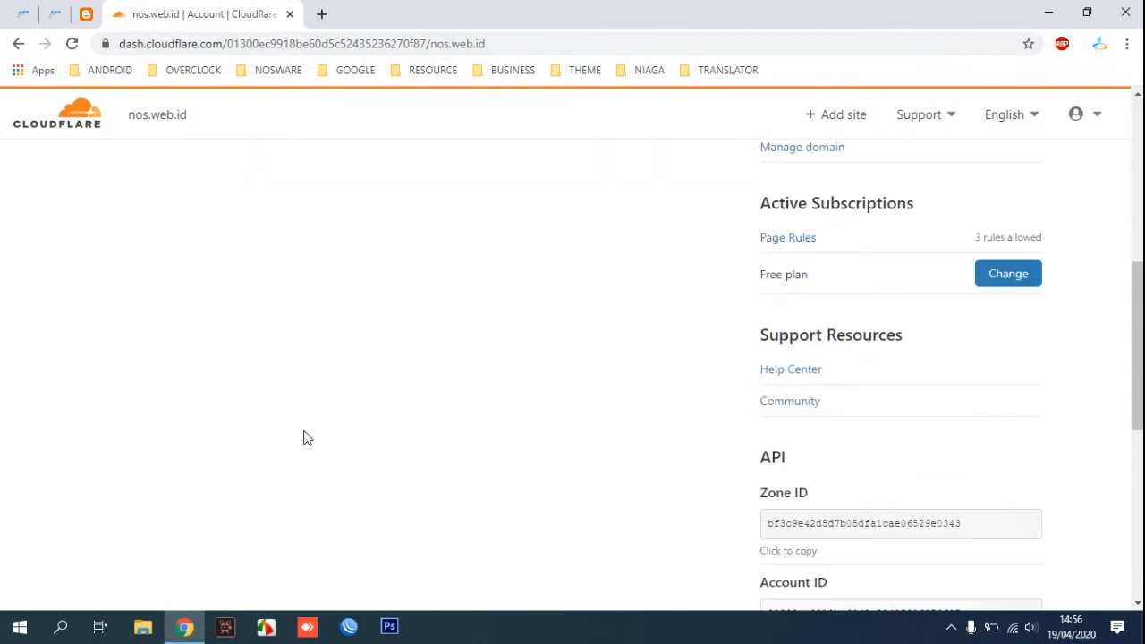
scroll(304, 437, "down", 3)
scroll(303, 438, "up", 10)
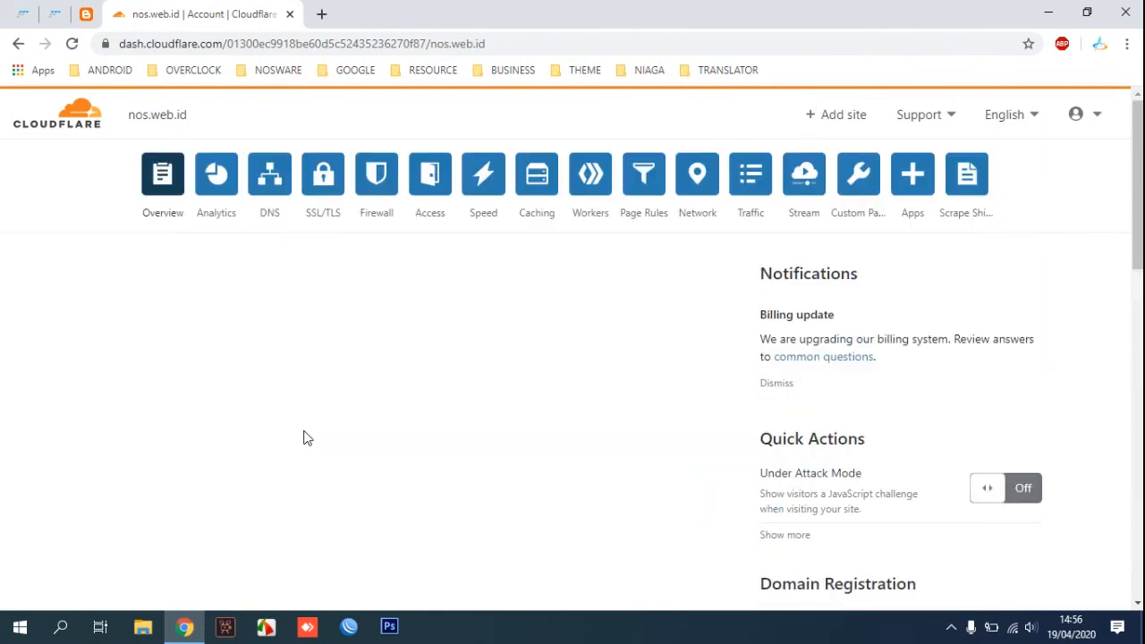
left_click(223, 206)
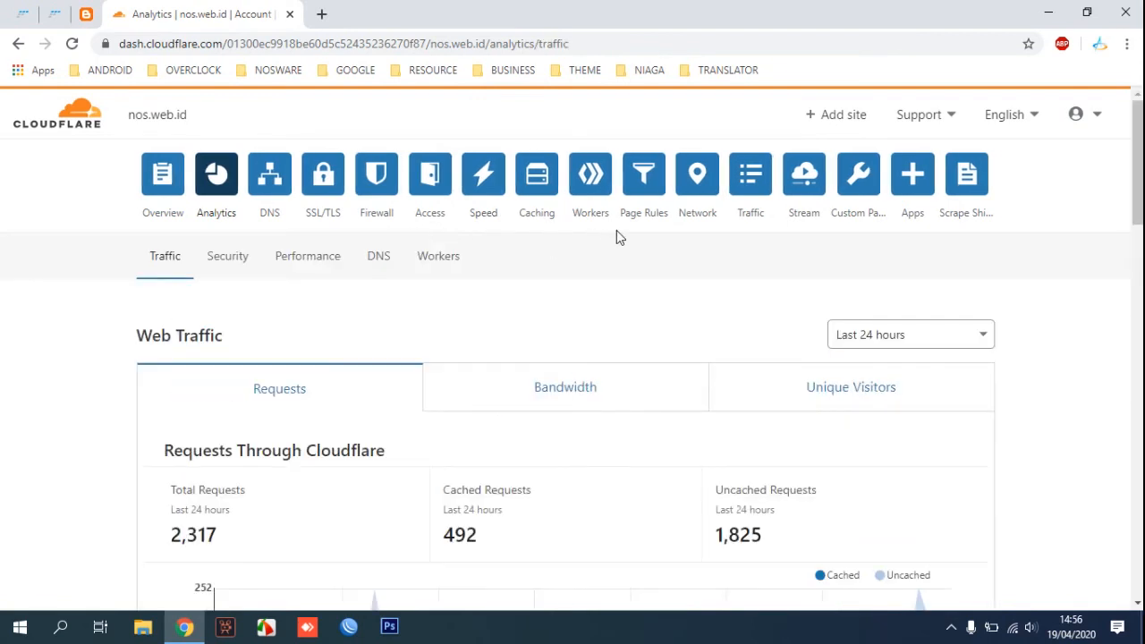
Find the first assigned nameserver in Cloudflare's DNS management and compare it with Nameserver 1 on the Nosware nameservers page
left_click(292, 178)
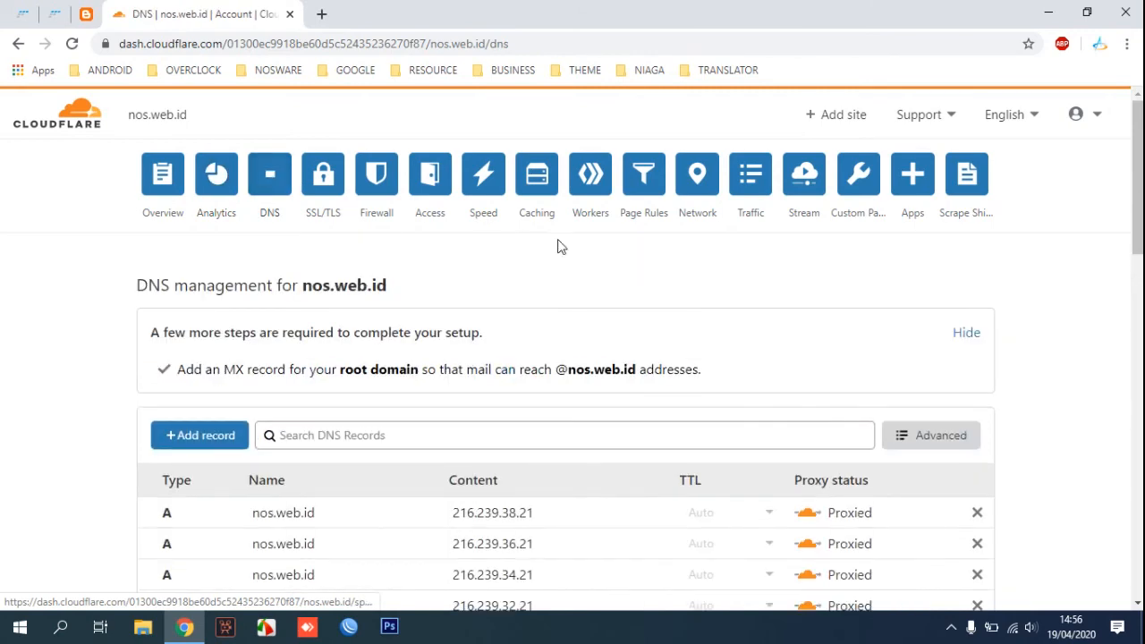
scroll(596, 265, "down", 3)
scroll(595, 260, "down", 2)
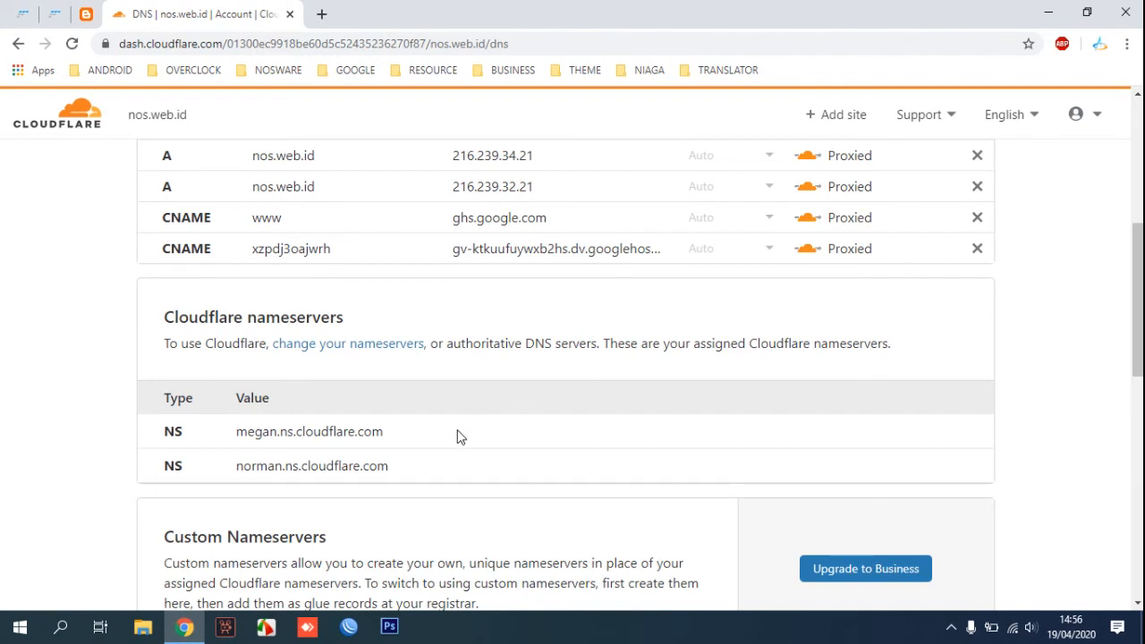
left_click_drag(383, 431, 242, 449)
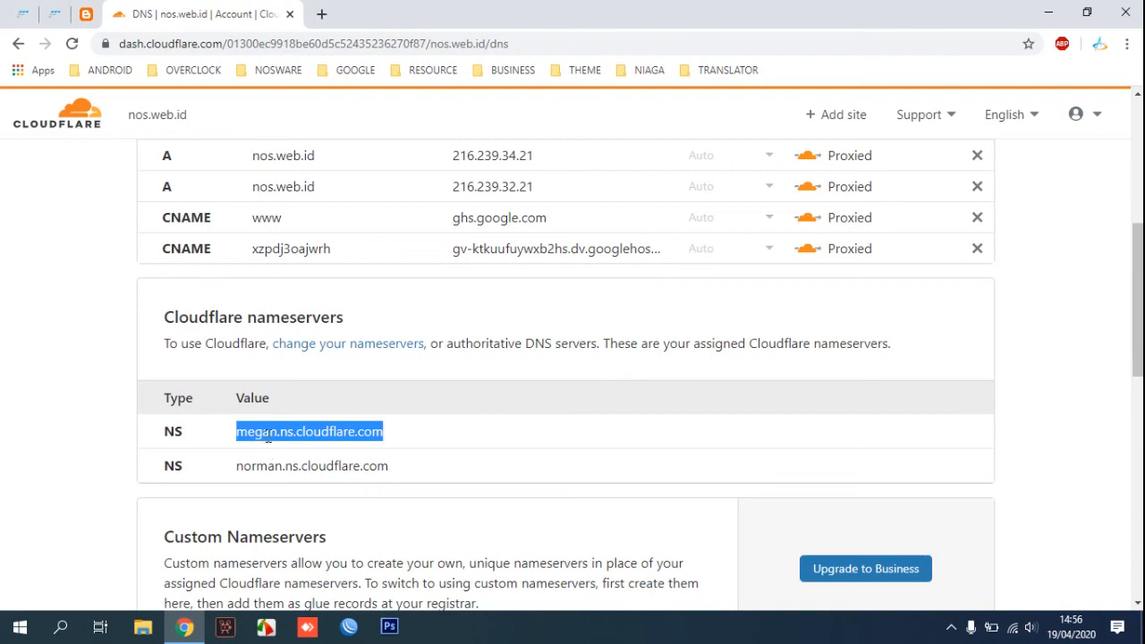
left_click(18, 14)
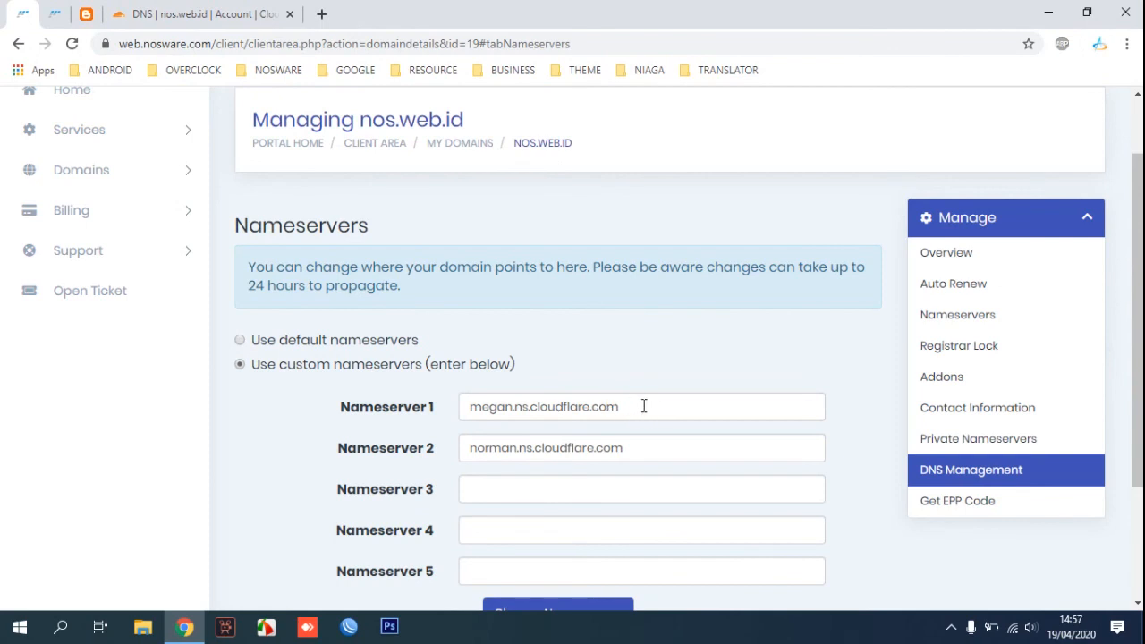
Select Cloudflare's second assigned nameserver and compare it with Nameserver 2 in the Nosware custom nameservers form
left_click(139, 14)
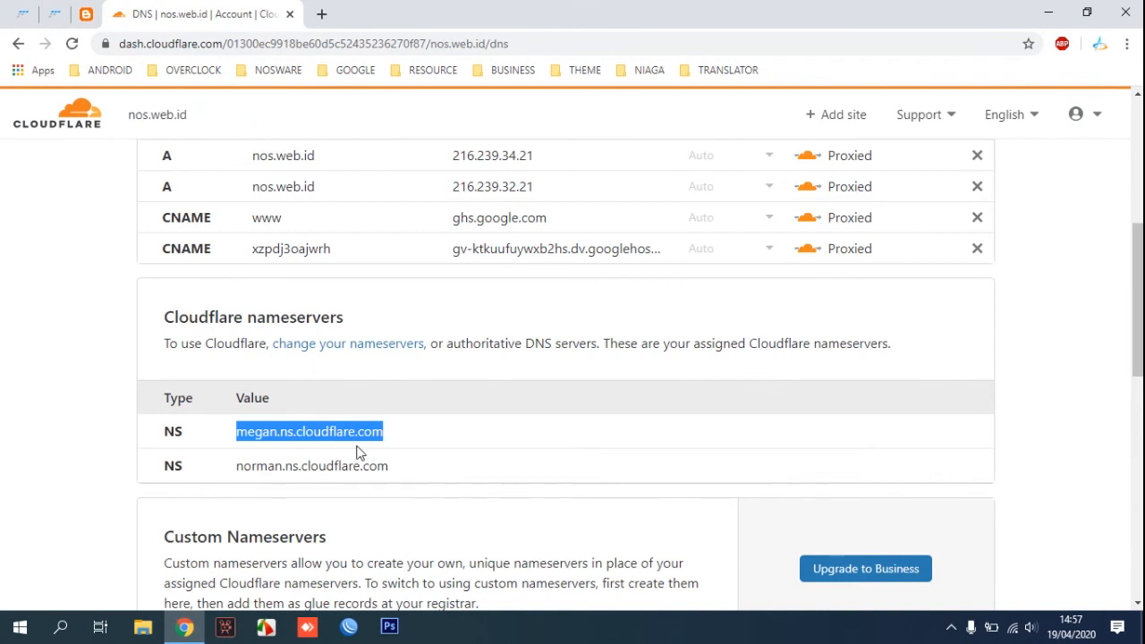
left_click_drag(421, 467, 231, 466)
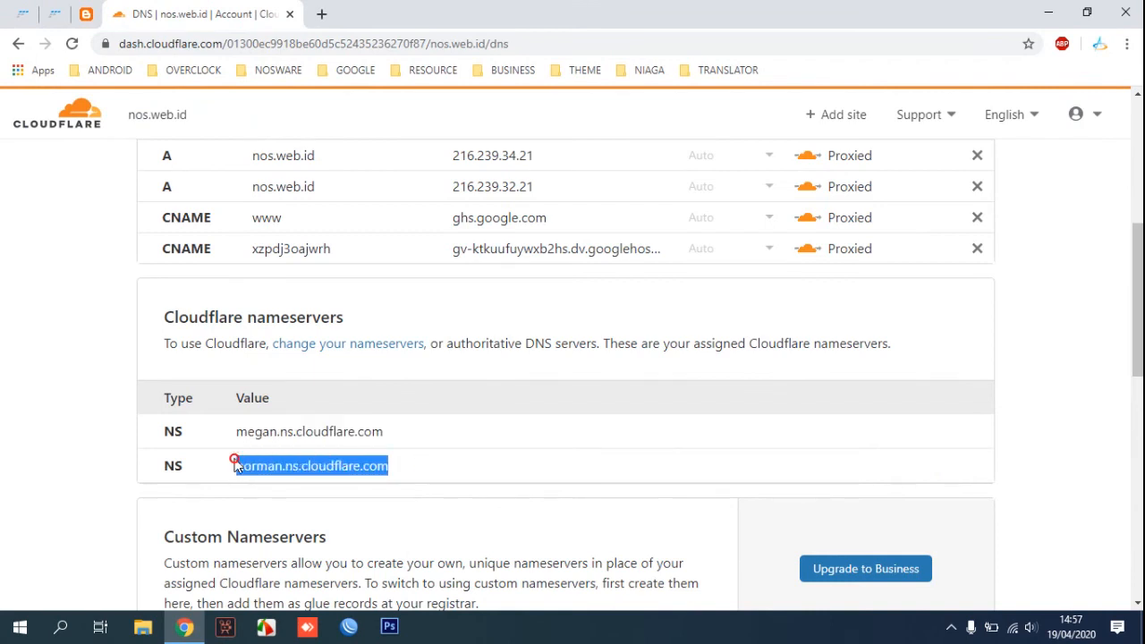
left_click(22, 14)
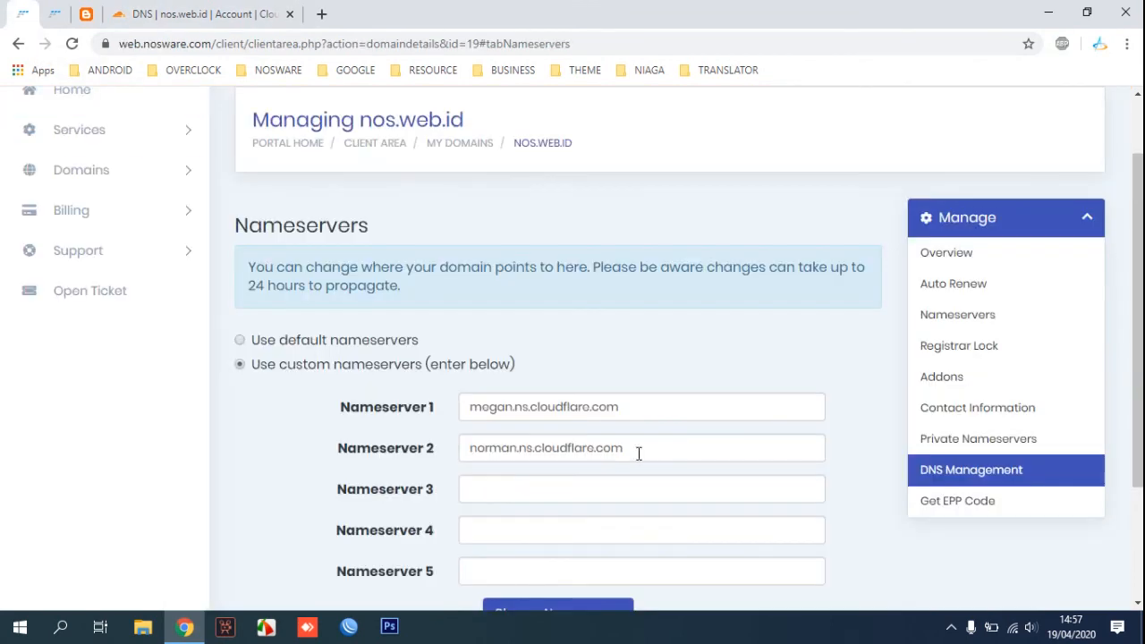
scroll(630, 478, "down", 1)
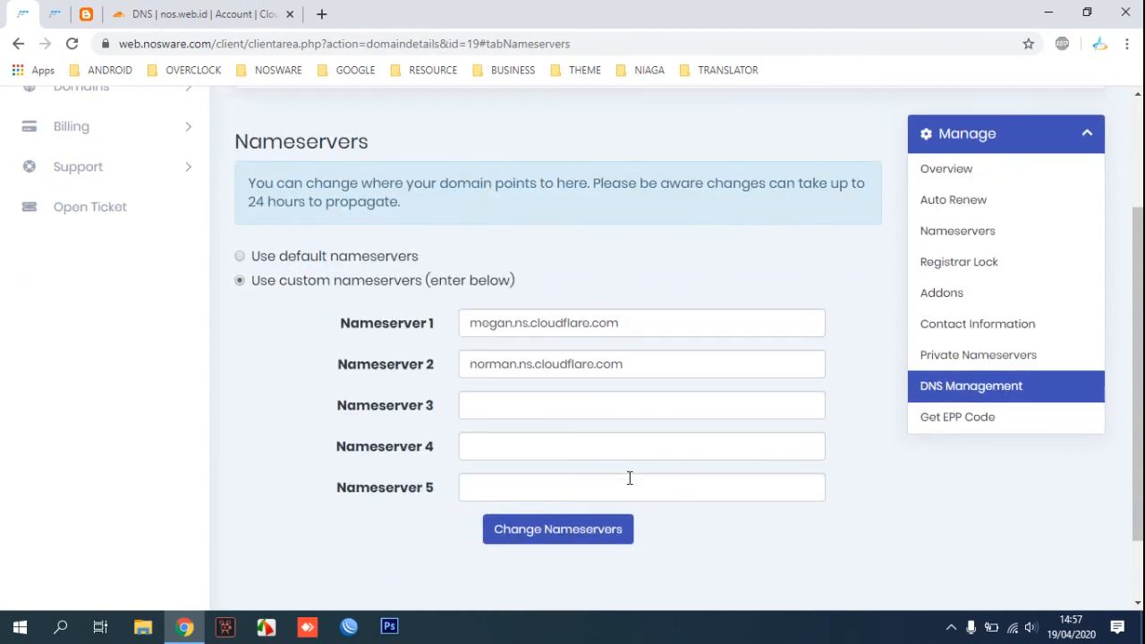
Return to Cloudflare's DNS management for nos.web.id and review the DNS record list
left_click(234, 13)
left_click(684, 445)
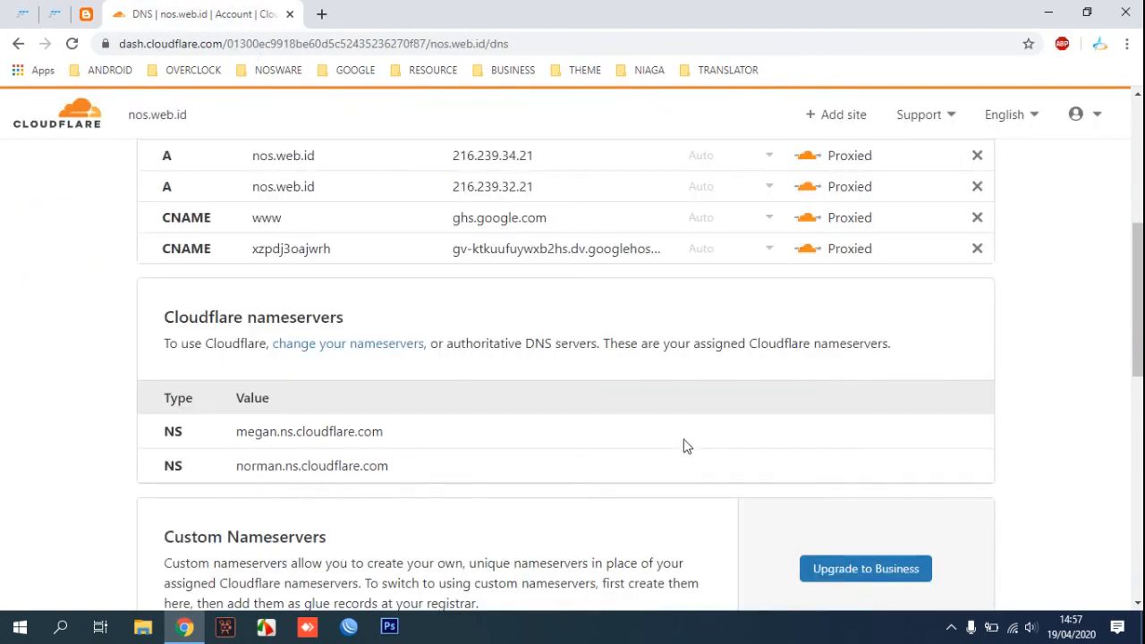
scroll(684, 445, "up", 4)
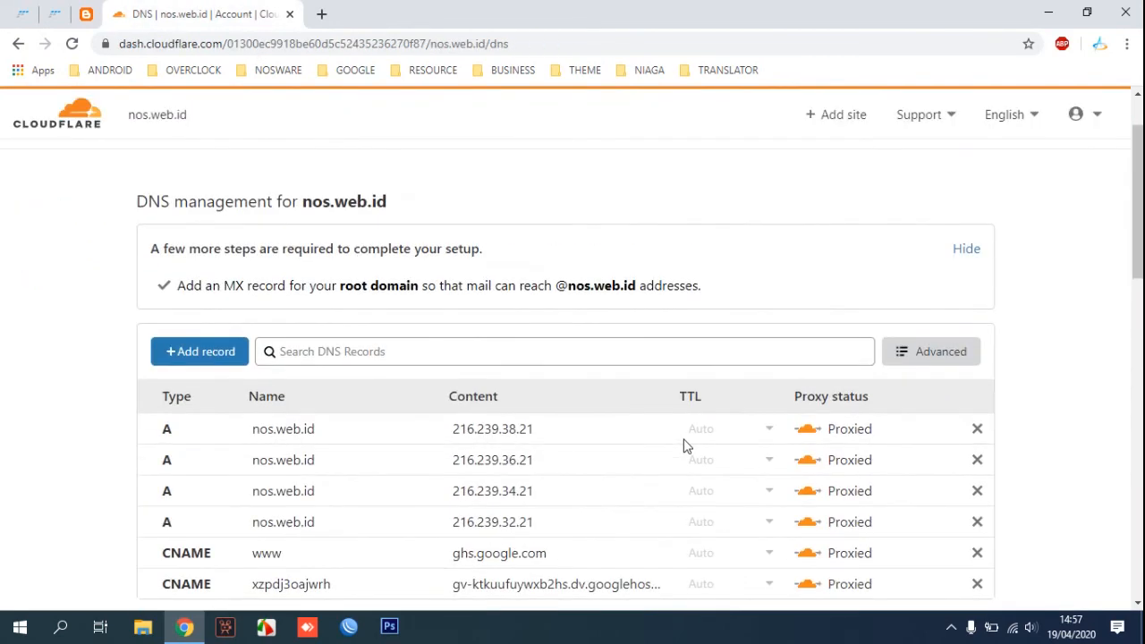